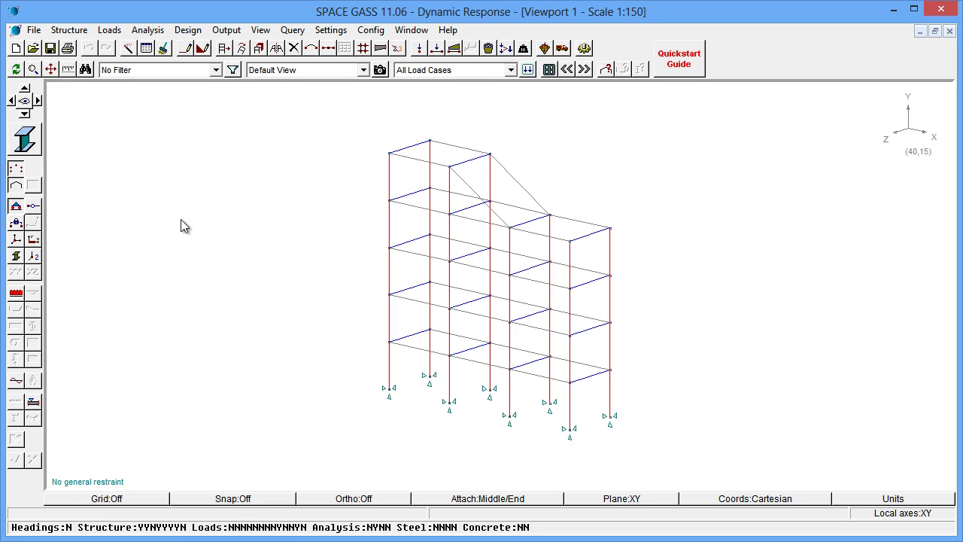
Step: Open the Spectral Load Data datasheet from the Datasheets list
{"action": "left_click", "coordinate": [146, 49]}
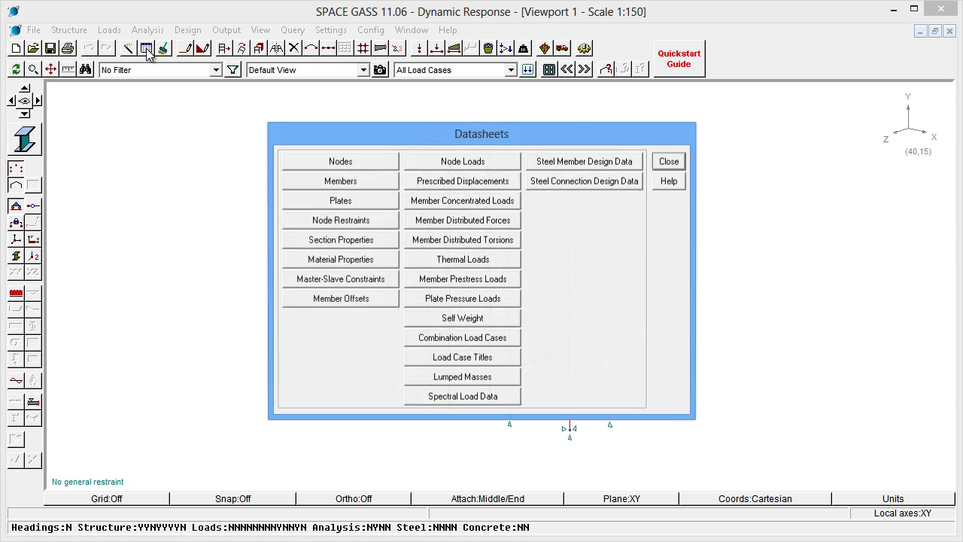
{"action": "left_click", "coordinate": [459, 397]}
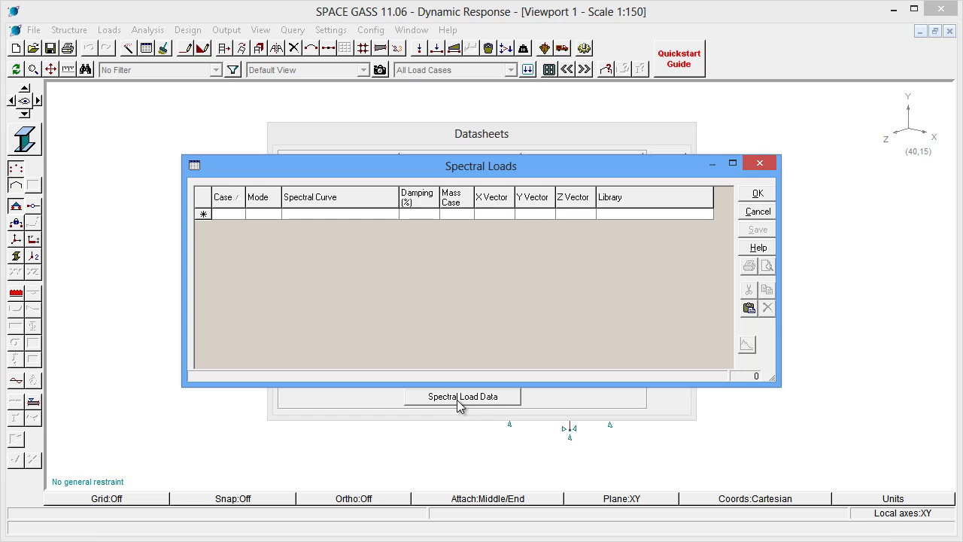
Step: Enter load case 11 in a new spectral load row and edit its mode 1 cell
{"action": "left_click", "coordinate": [227, 214]}
{"action": "type", "text": "11"}
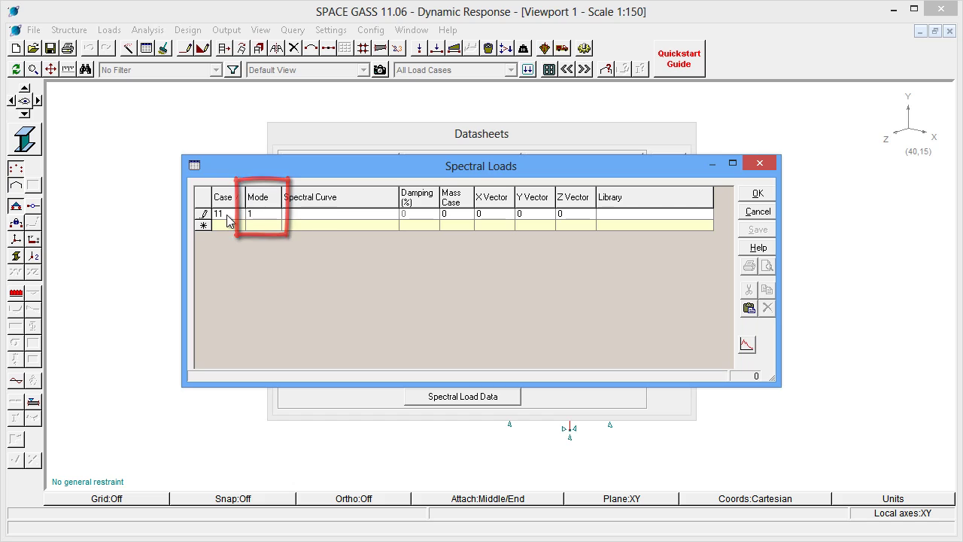
{"action": "left_click", "coordinate": [254, 214]}
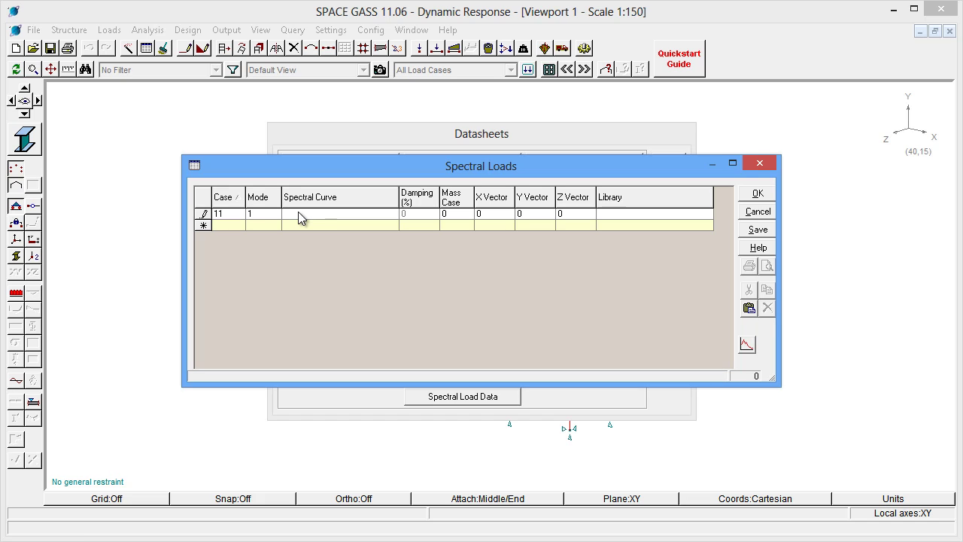
{"action": "key", "text": "F2"}
Step: Preview the library curves, then assign curve NZS1170.5C from the NZS1170-5 library to case 11, mode 1
{"action": "left_click", "coordinate": [747, 343]}
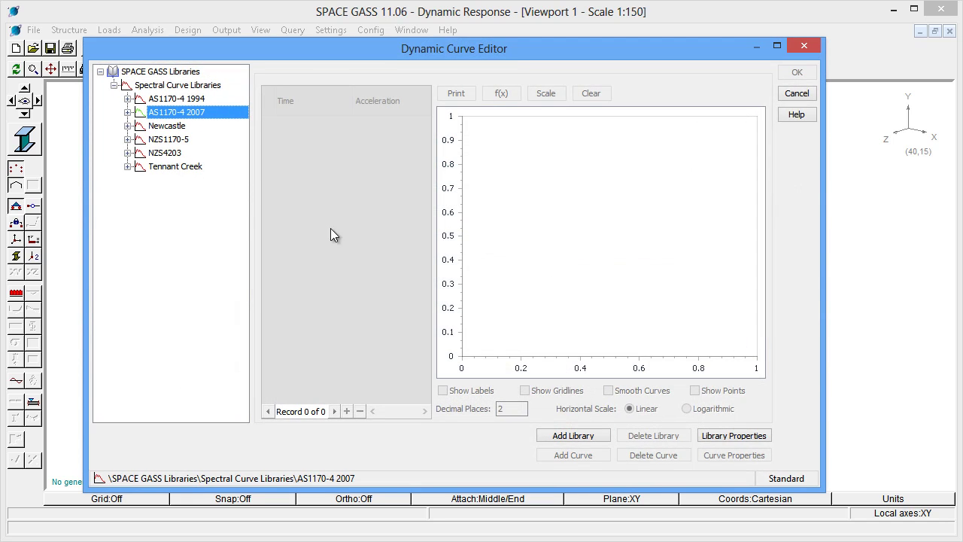
{"action": "left_click", "coordinate": [128, 126]}
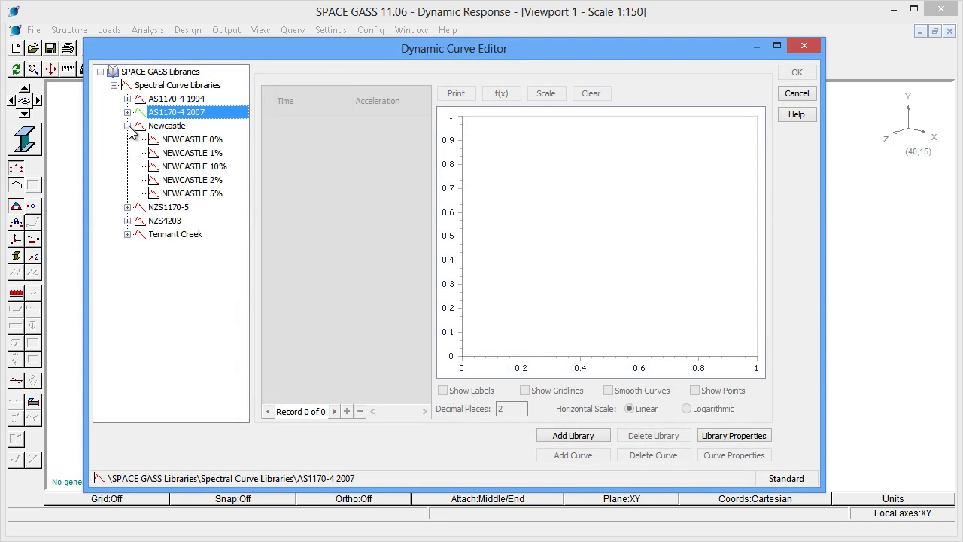
{"action": "left_click", "coordinate": [178, 167]}
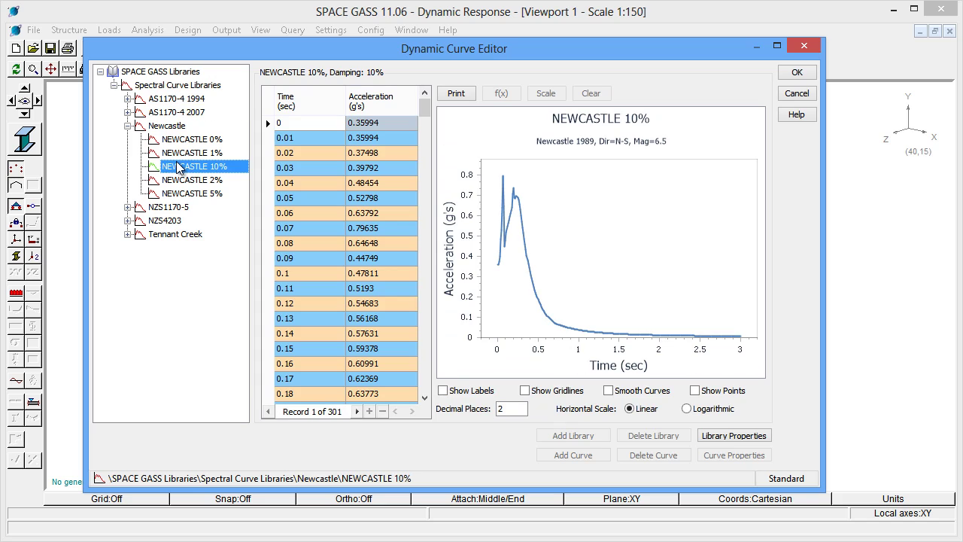
{"action": "left_click", "coordinate": [190, 195]}
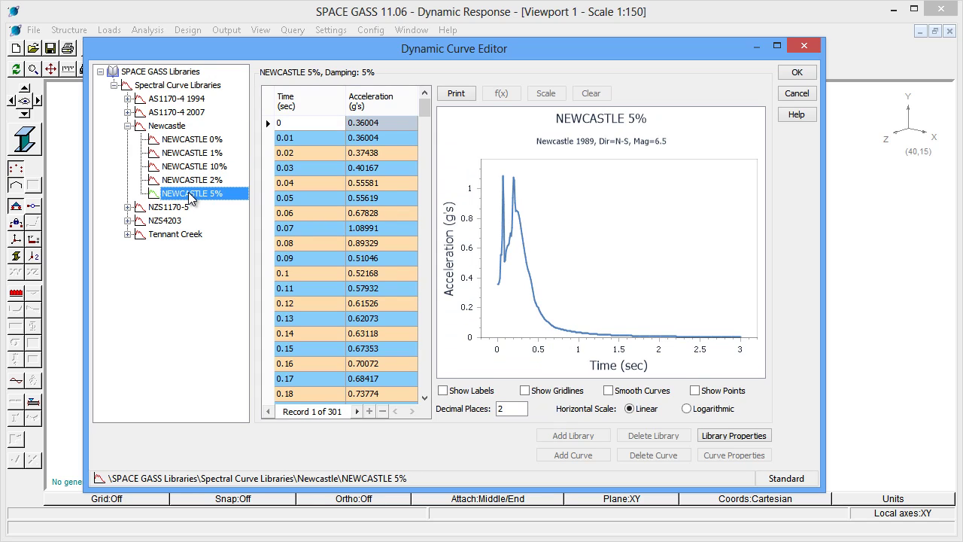
{"action": "left_click", "coordinate": [128, 208]}
{"action": "left_click", "coordinate": [172, 276]}
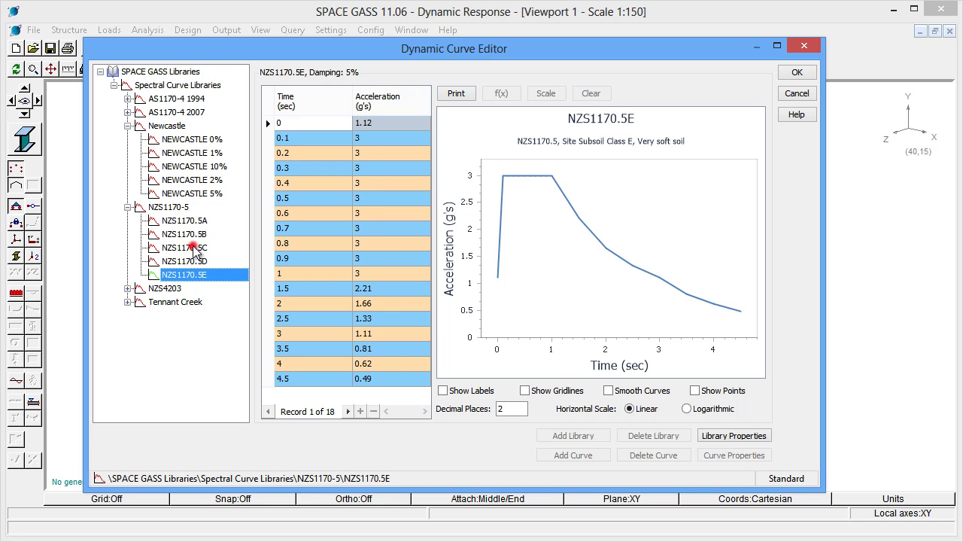
{"action": "left_click", "coordinate": [192, 248]}
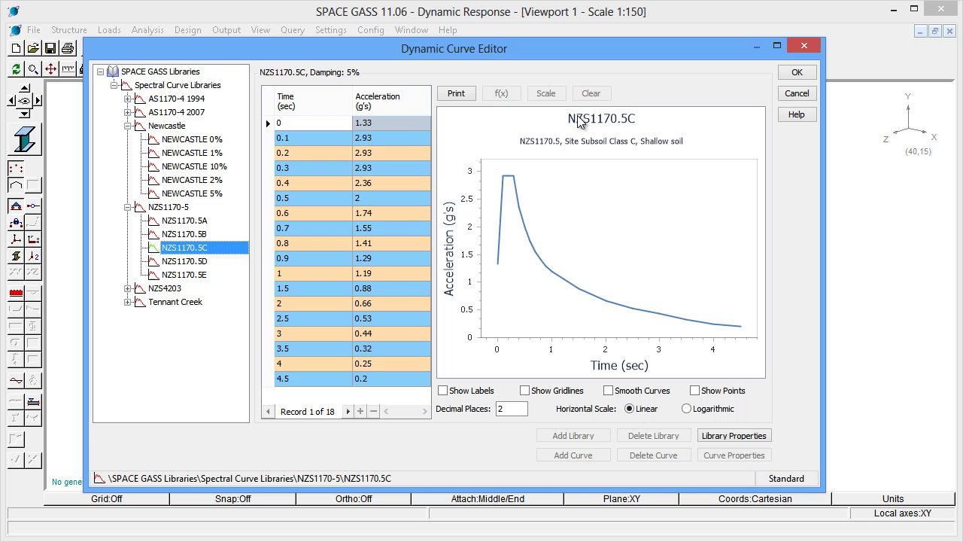
{"action": "left_click", "coordinate": [792, 74]}
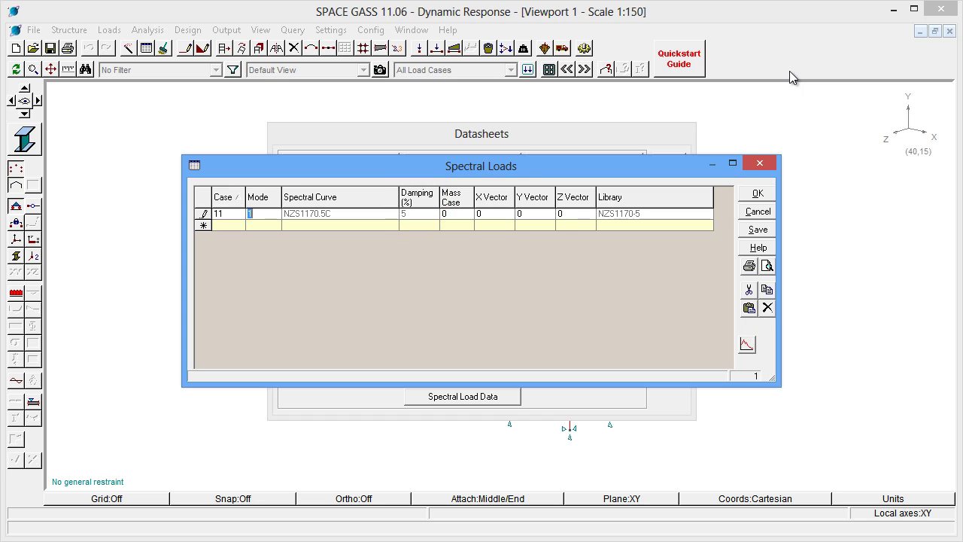
Step: Give case 11 mode 1 mass case 1 and an X vector of 1
{"action": "left_click", "coordinate": [447, 214]}
{"action": "type", "text": "1"}
{"action": "type", "text": "1"}
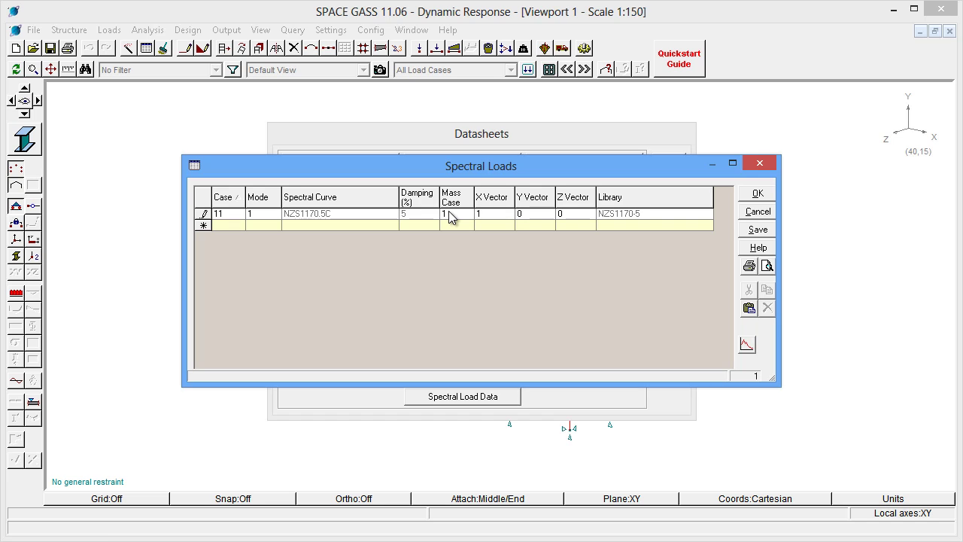
Step: Add case 11 spectral rows for modes 2 and 3
{"action": "left_click", "coordinate": [223, 227]}
{"action": "type", "text": "11"}
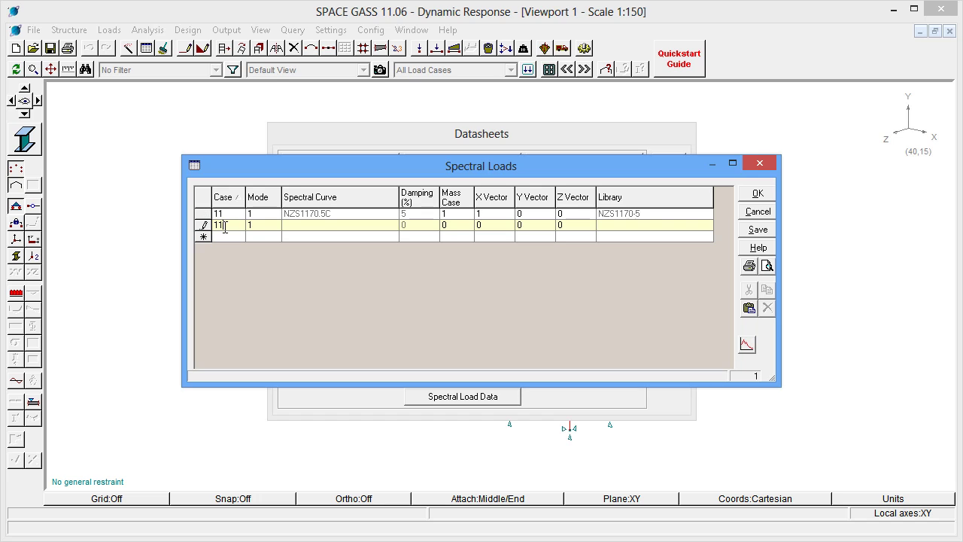
{"action": "left_click", "coordinate": [227, 234]}
{"action": "type", "text": "11"}
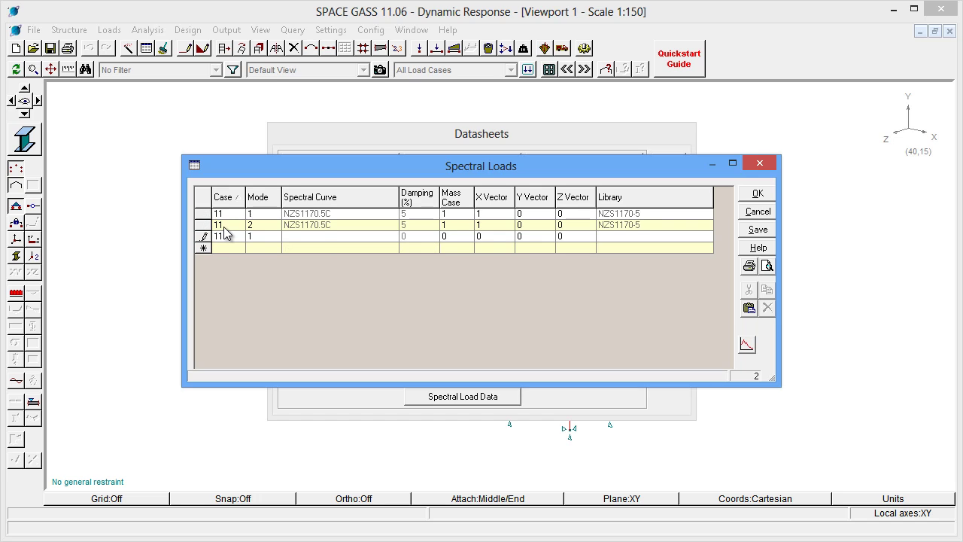
{"action": "key", "text": "Return"}
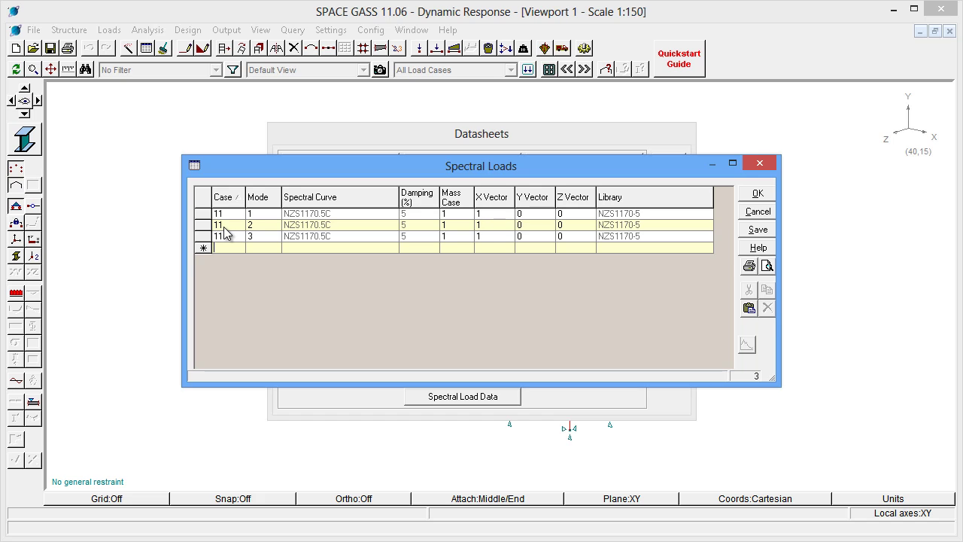
Step: Add case 12 rows for modes 1–3 with X vector 0 and Z vector 1
{"action": "type", "text": "12"}
{"action": "key", "text": "Tab"}
{"action": "key", "text": "Tab"}
{"action": "key", "text": "Tab"}
{"action": "key", "text": "Tab"}
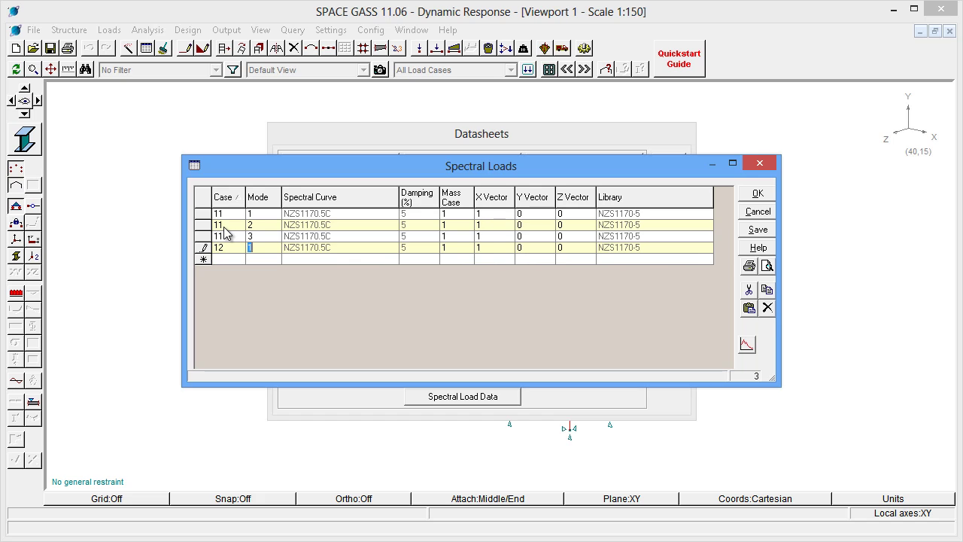
{"action": "key", "text": "Tab"}
{"action": "type", "text": "0"}
{"action": "key", "text": "Tab"}
{"action": "key", "text": "Tab"}
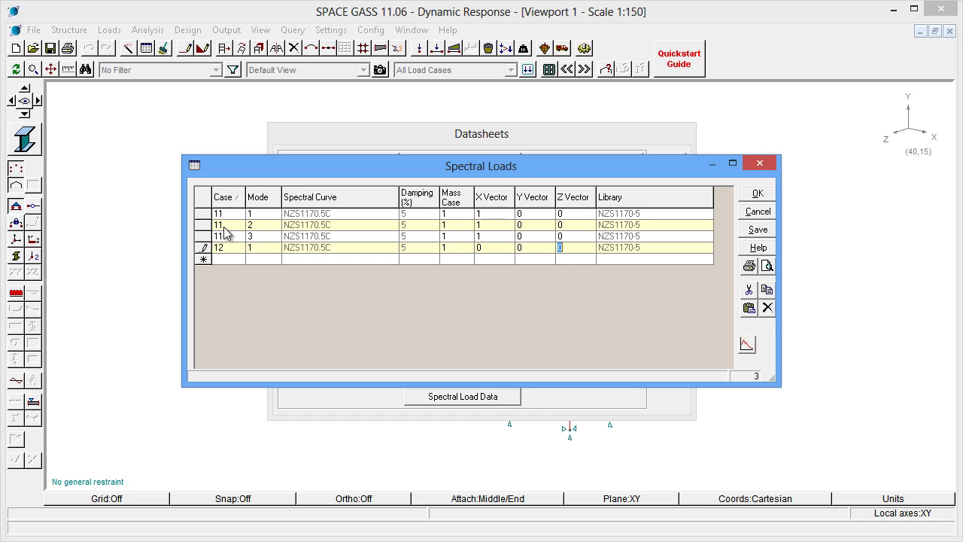
{"action": "type", "text": "1"}
{"action": "left_click", "coordinate": [232, 258]}
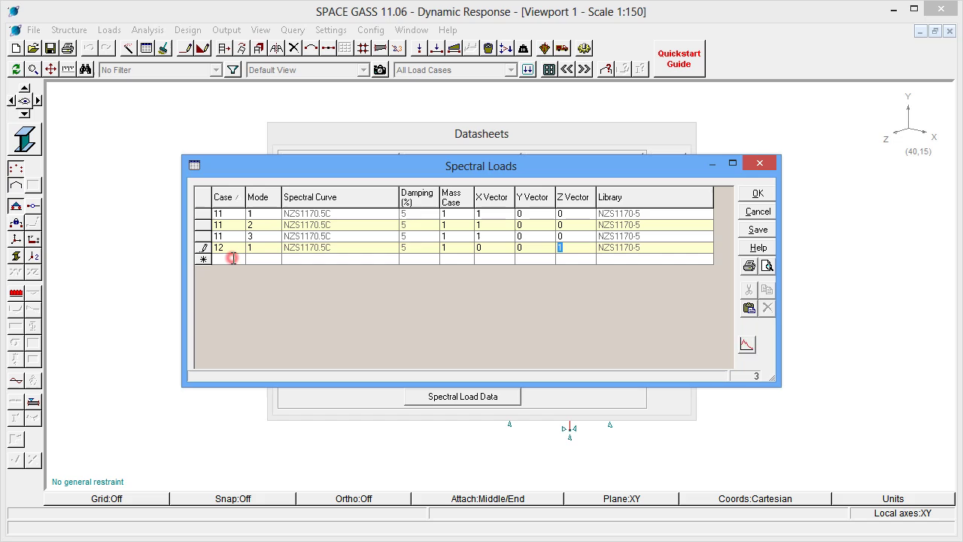
{"action": "type", "text": "12"}
{"action": "key", "text": "Down"}
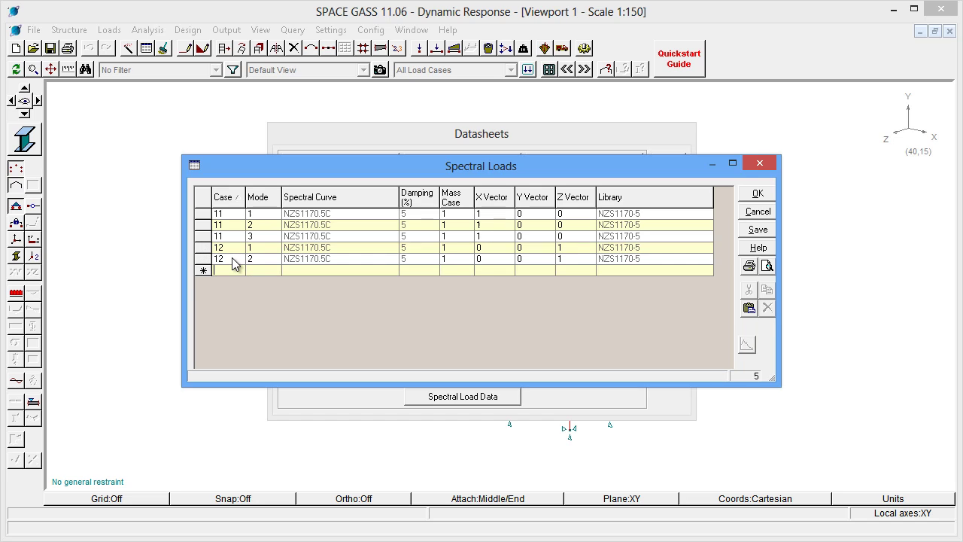
{"action": "type", "text": "12"}
{"action": "key", "text": "Down"}
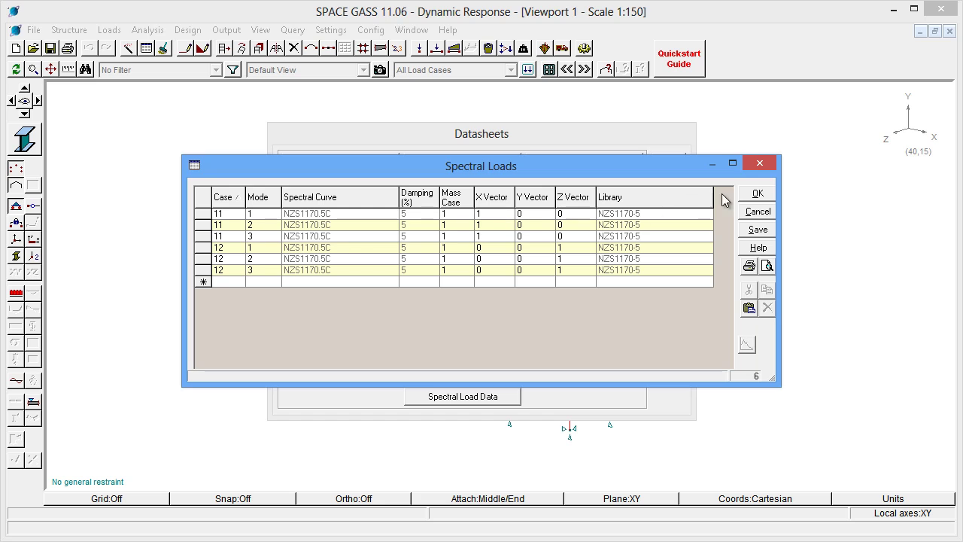
Step: Accept the six spectral load rows, close Datasheets, and bring up the Combination Load Cases table
{"action": "left_click", "coordinate": [751, 194]}
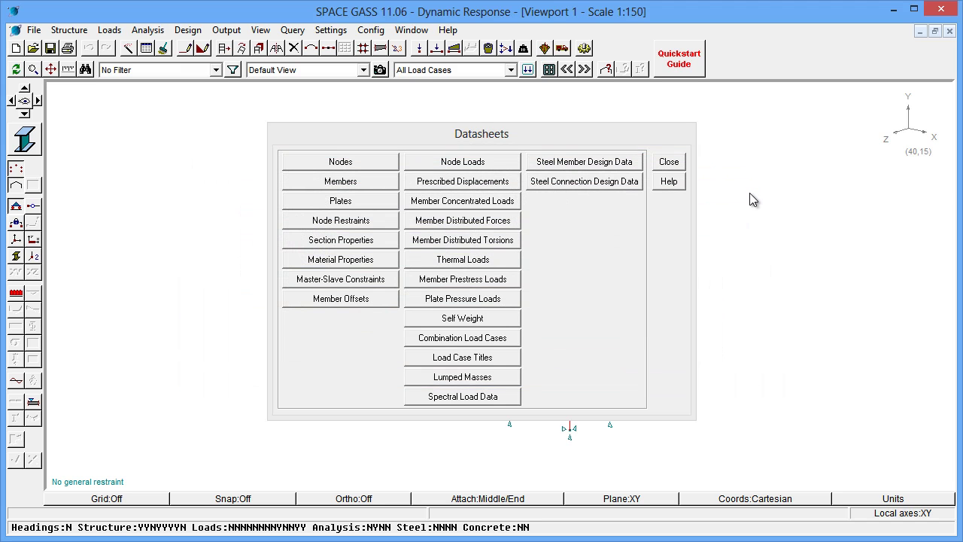
{"action": "left_click", "coordinate": [676, 164]}
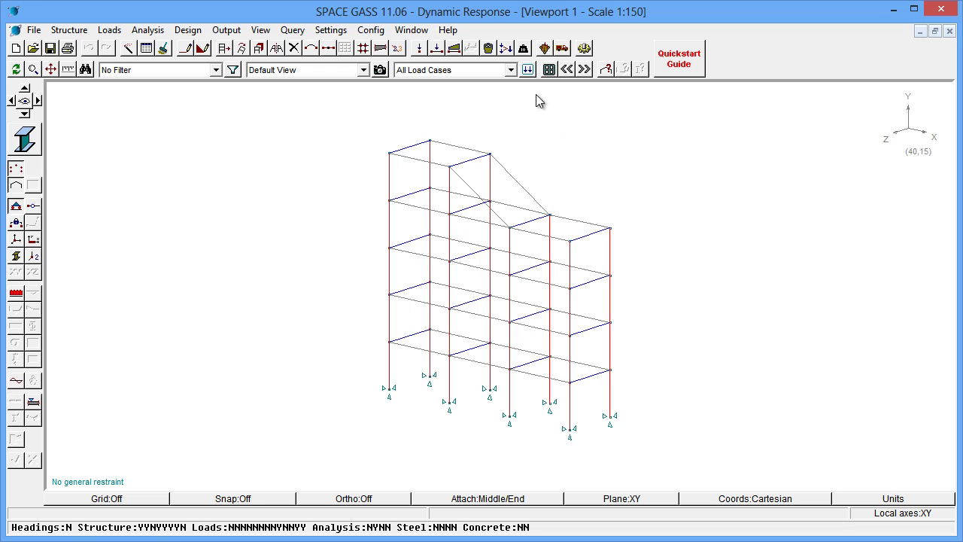
{"action": "left_click", "coordinate": [506, 50]}
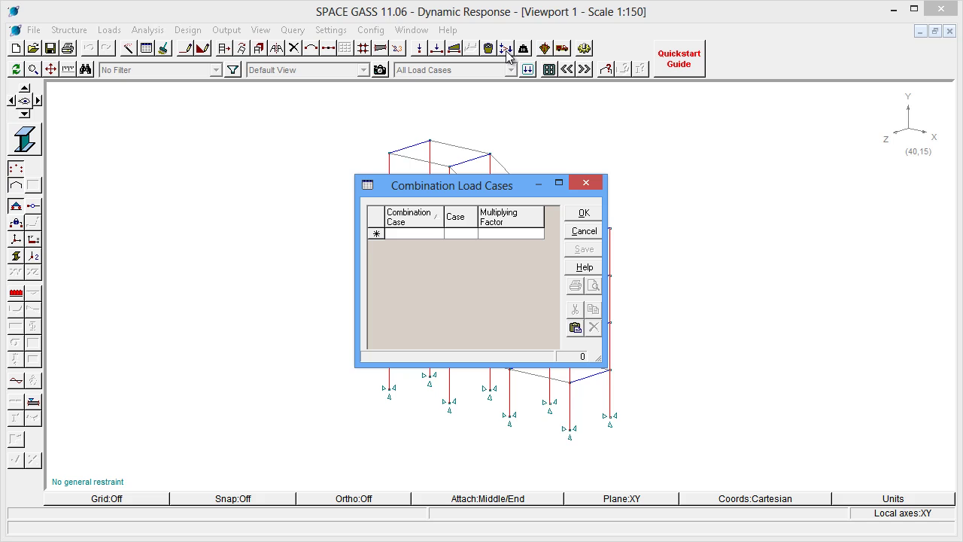
Step: Define combination 13 from case 11 plus case 12 at factor 0.3
{"action": "left_click", "coordinate": [427, 240]}
{"action": "type", "text": "13"}
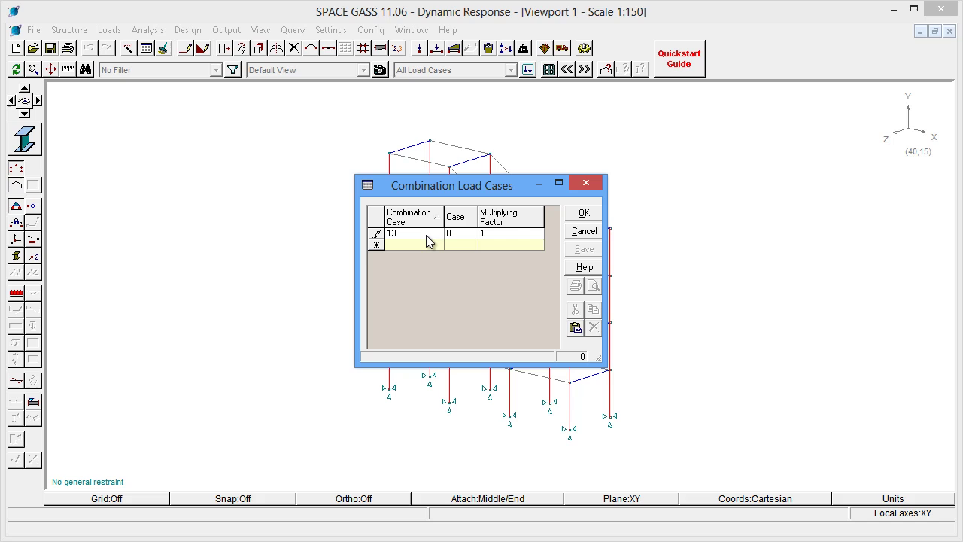
{"action": "key", "text": "Tab"}
{"action": "type", "text": "11"}
{"action": "key", "text": "Tab"}
{"action": "key", "text": "Tab"}
{"action": "type", "text": "13"}
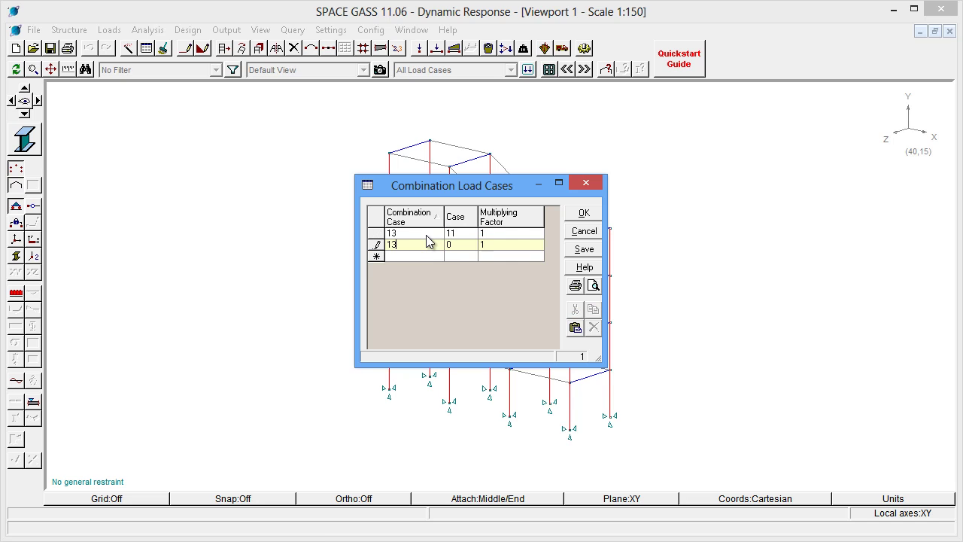
{"action": "key", "text": "Tab"}
{"action": "type", "text": "12"}
{"action": "key", "text": "Tab"}
{"action": "type", "text": "0.3"}
{"action": "key", "text": "Tab"}
{"action": "type", "text": "14"}
Step: Define combination 14 from case 11 plus case 12 at factor -0.3
{"action": "key", "text": "Tab"}
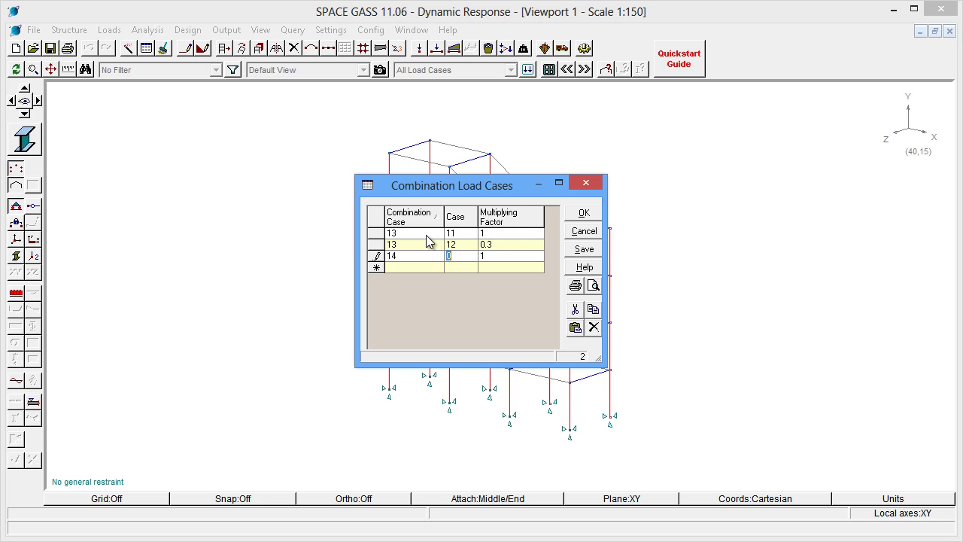
{"action": "type", "text": "11"}
{"action": "key", "text": "Tab"}
{"action": "key", "text": "Tab"}
{"action": "type", "text": "14"}
{"action": "key", "text": "Tab"}
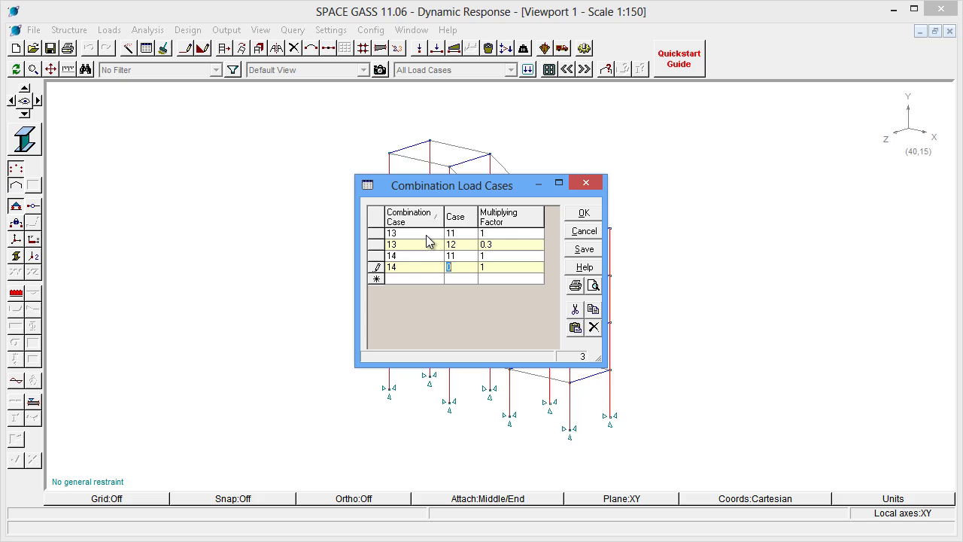
{"action": "type", "text": "12"}
{"action": "key", "text": "Tab"}
{"action": "type", "text": "-0.3"}
{"action": "key", "text": "Tab"}
{"action": "type", "text": "15"}
Step: Define combination 15 as case 11 at 0.3 plus case 12 at 1
{"action": "key", "text": "Tab"}
{"action": "type", "text": "11"}
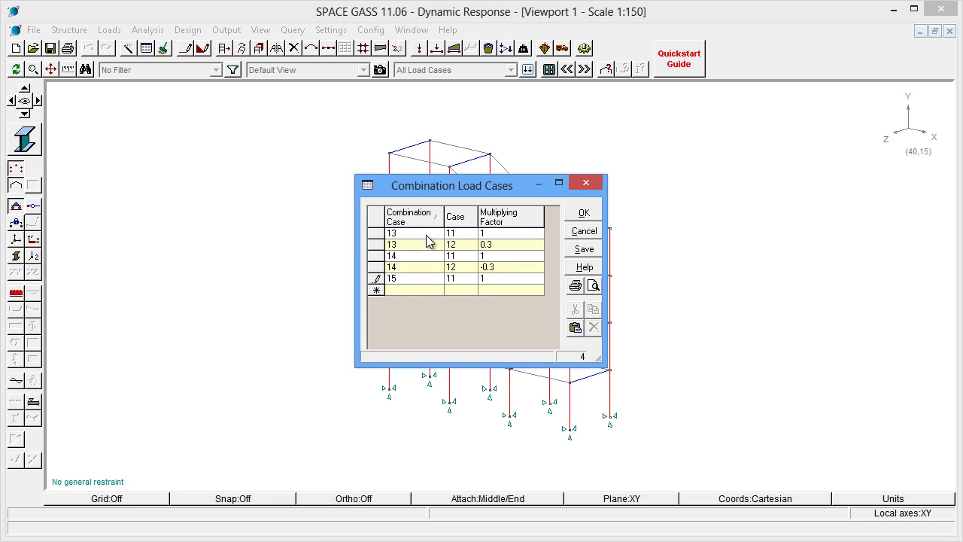
{"action": "key", "text": "Tab"}
{"action": "type", "text": "0.3"}
{"action": "key", "text": "Tab"}
{"action": "type", "text": "15"}
{"action": "key", "text": "Tab"}
{"action": "type", "text": "12"}
{"action": "key", "text": "Tab"}
{"action": "key", "text": "Tab"}
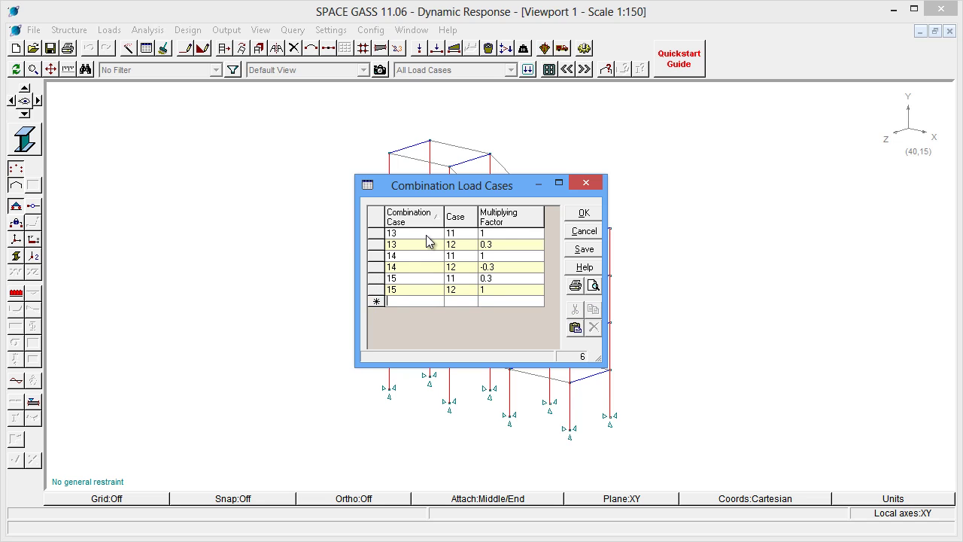
{"action": "type", "text": "16"}
Step: Define combination 16 as case 11 at -0.3 plus case 12 at 1
{"action": "key", "text": "Tab"}
{"action": "type", "text": "11"}
{"action": "key", "text": "Tab"}
{"action": "type", "text": "-0."}
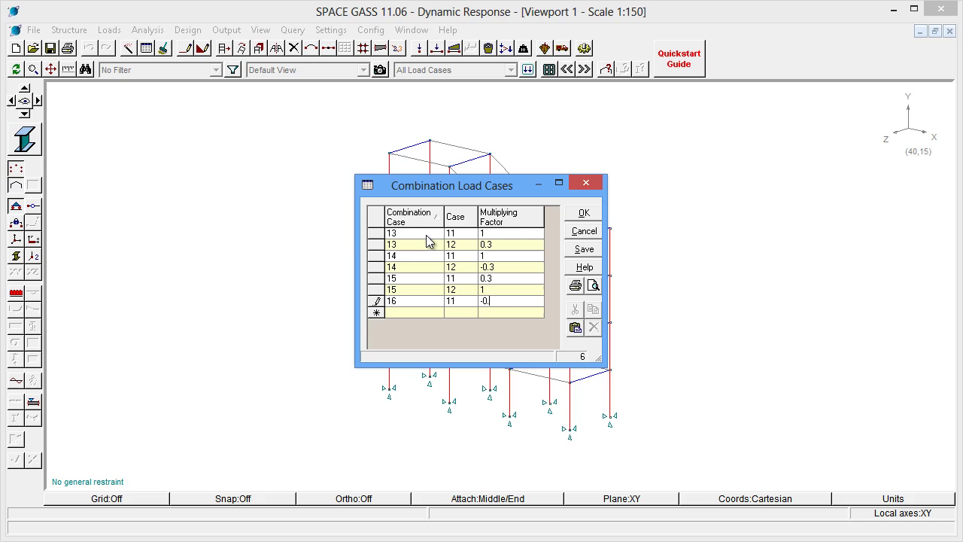
{"action": "type", "text": "3"}
{"action": "key", "text": "Tab"}
{"action": "type", "text": "16"}
{"action": "key", "text": "Tab"}
{"action": "type", "text": "1"}
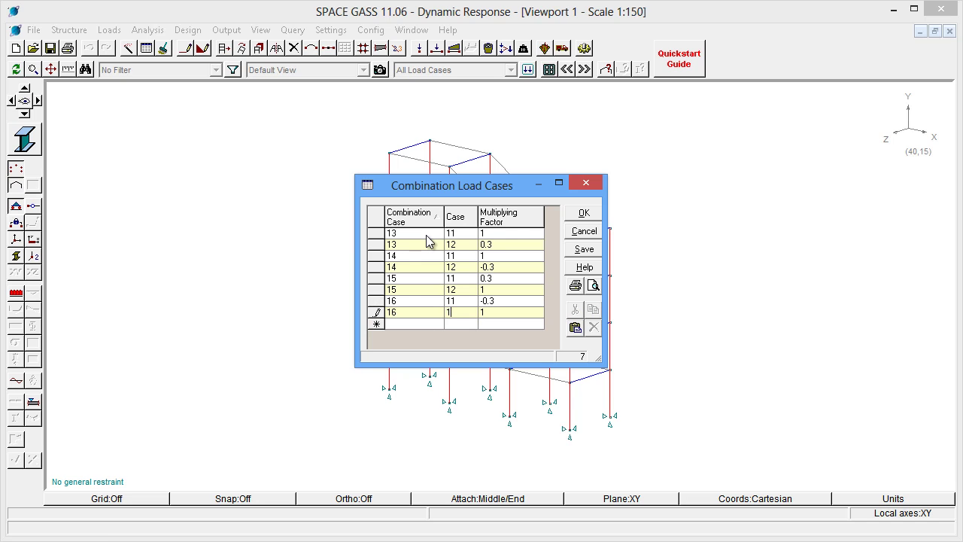
{"action": "type", "text": "2"}
{"action": "key", "text": "Tab"}
Step: Add combinations 21, 22 and 23 taking cases 11, 12 and 13 at factor -1
{"action": "key", "text": "Return"}
{"action": "type", "text": "21"}
{"action": "key", "text": "Tab"}
{"action": "type", "text": "11"}
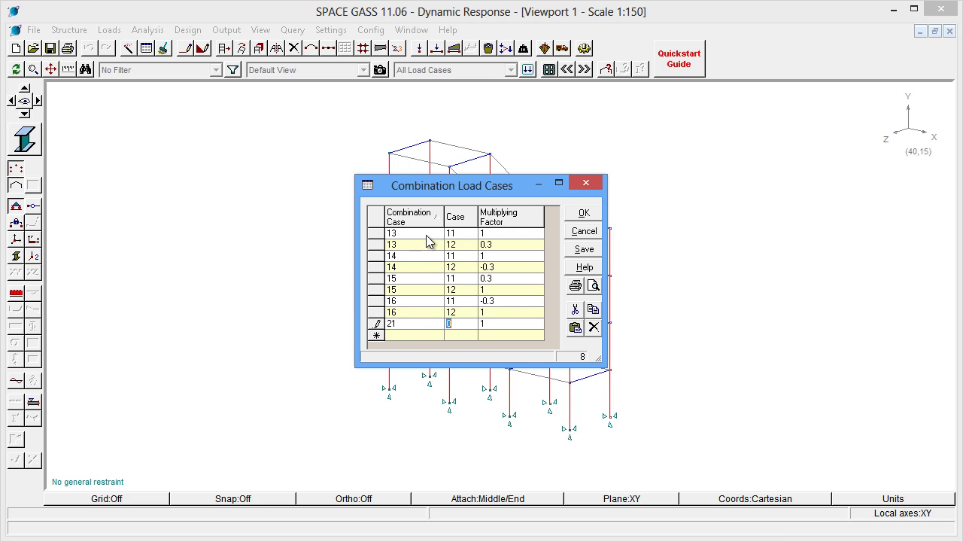
{"action": "key", "text": "Tab"}
{"action": "type", "text": "-1"}
{"action": "key", "text": "Return"}
{"action": "type", "text": "22"}
{"action": "key", "text": "Tab"}
{"action": "type", "text": "12"}
{"action": "key", "text": "Tab"}
{"action": "type", "text": "-1"}
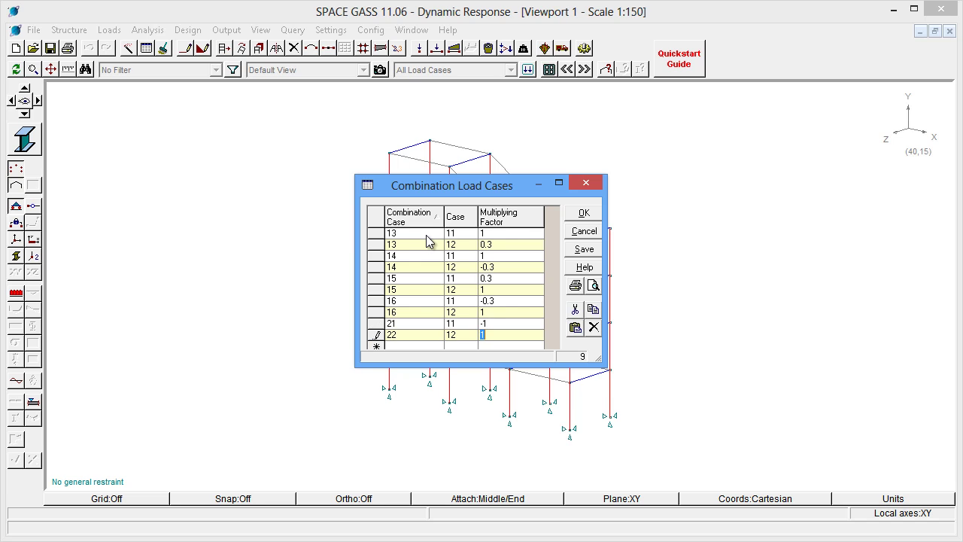
{"action": "key", "text": "Return"}
{"action": "type", "text": "23"}
{"action": "key", "text": "Tab"}
{"action": "type", "text": "13"}
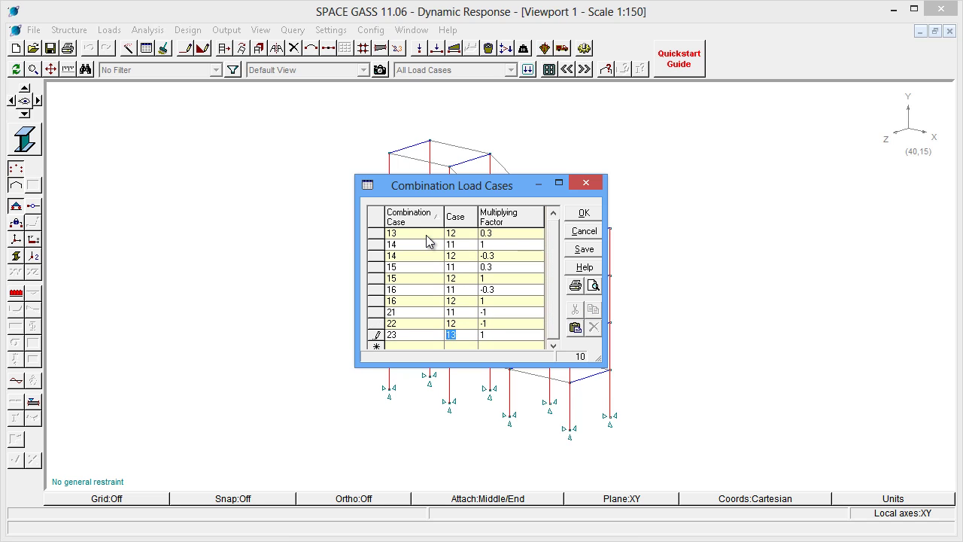
Step: Add combinations 24, 25 and 26 taking cases 14, 15 and 16 at factor -1
{"action": "key", "text": "Tab"}
{"action": "type", "text": "-1"}
{"action": "key", "text": "Return"}
{"action": "type", "text": "24"}
{"action": "key", "text": "Tab"}
{"action": "type", "text": "14"}
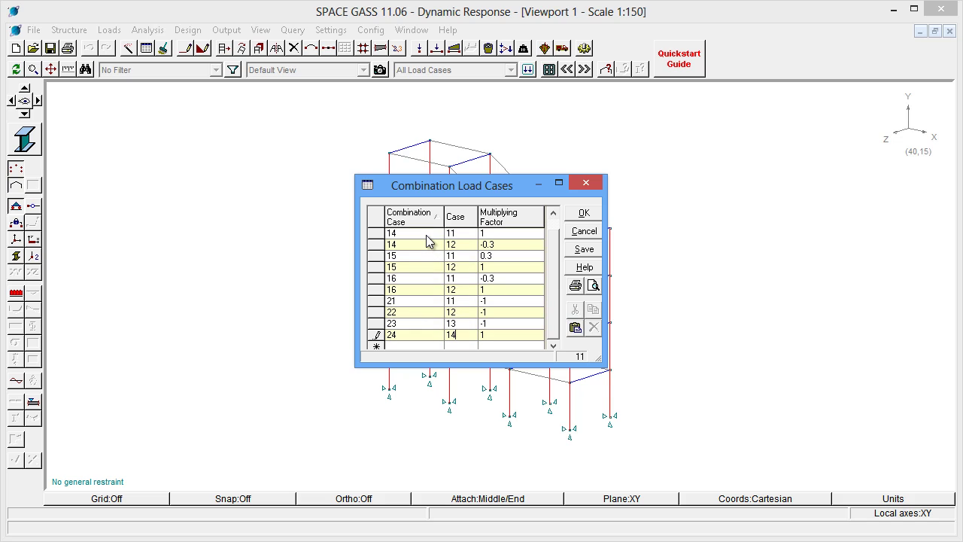
{"action": "key", "text": "Tab"}
{"action": "type", "text": "-1"}
{"action": "key", "text": "Return"}
{"action": "type", "text": "25"}
{"action": "key", "text": "Tab"}
{"action": "type", "text": "15"}
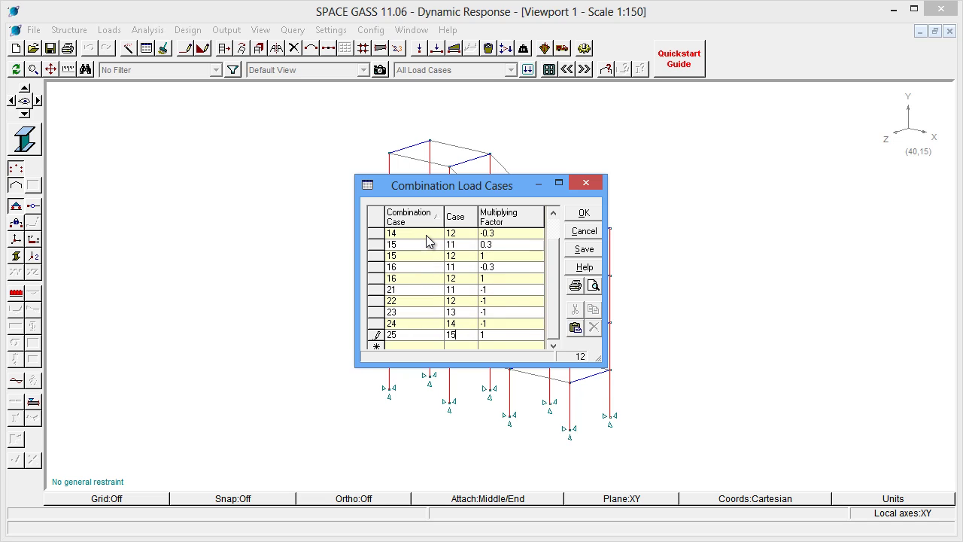
{"action": "key", "text": "Tab"}
{"action": "type", "text": "-1"}
{"action": "key", "text": "Return"}
{"action": "type", "text": "26"}
{"action": "key", "text": "Tab"}
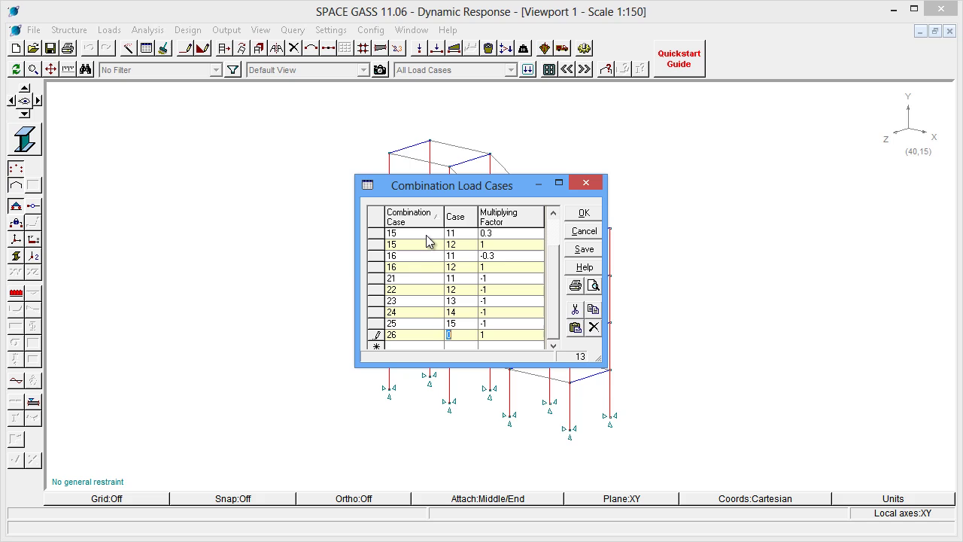
{"action": "type", "text": "16"}
{"action": "key", "text": "Tab"}
{"action": "type", "text": "-1"}
{"action": "key", "text": "Return"}
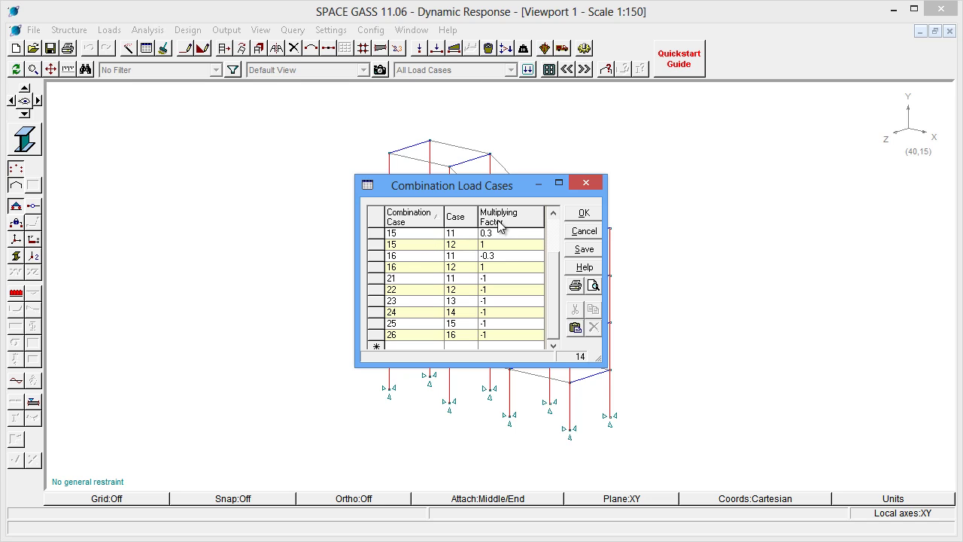
Step: Keep the combinations and start a Dynamic Response Analysis with the NZS1170.5 loading code
{"action": "left_click", "coordinate": [581, 216]}
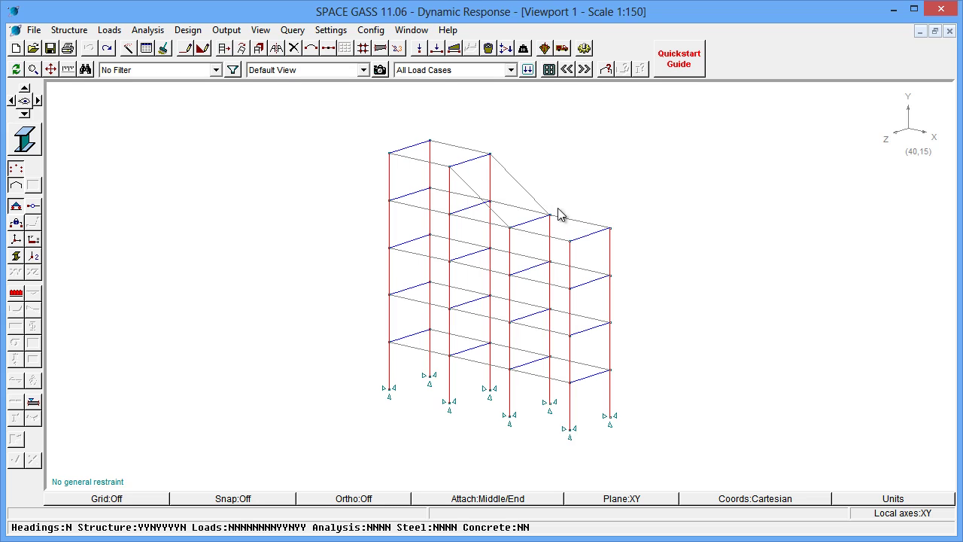
{"action": "left_click", "coordinate": [150, 32]}
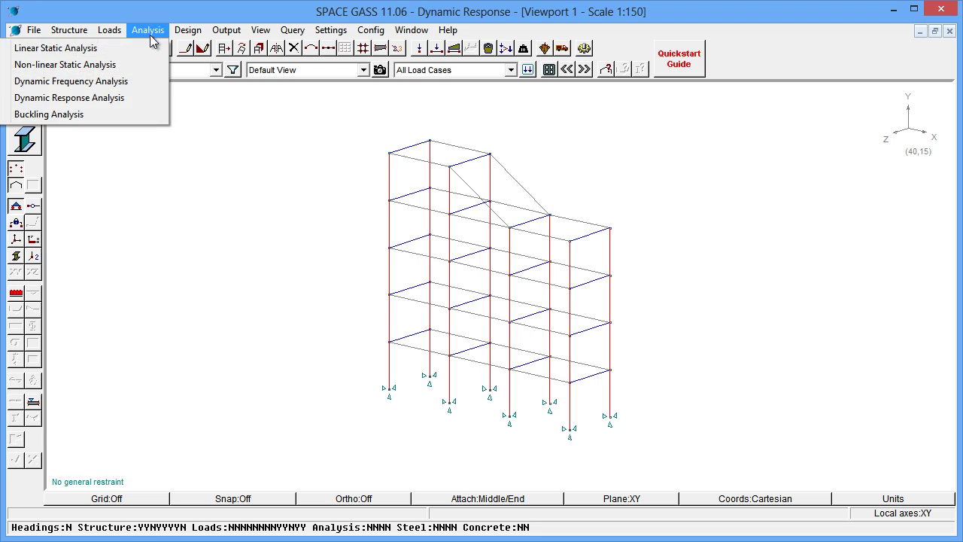
{"action": "left_click", "coordinate": [116, 99]}
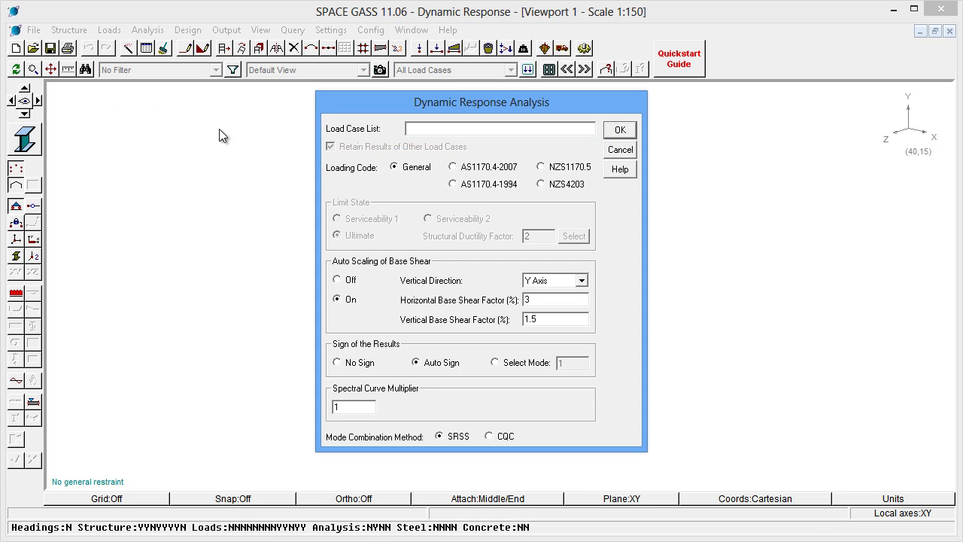
{"action": "left_click", "coordinate": [541, 167]}
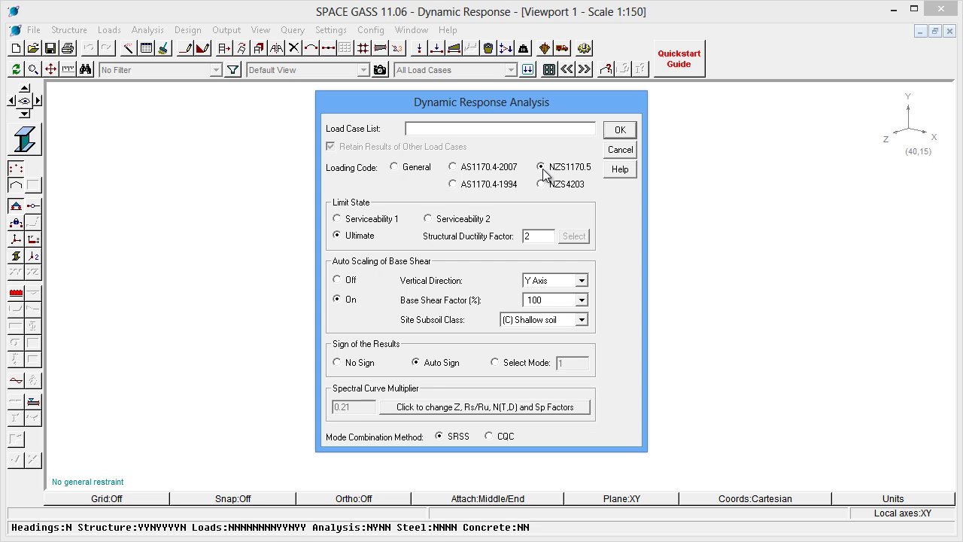
Step: Set the NZS1170.5 hazard factor to Christchurch and the return period to 1/250
{"action": "left_click", "coordinate": [508, 410]}
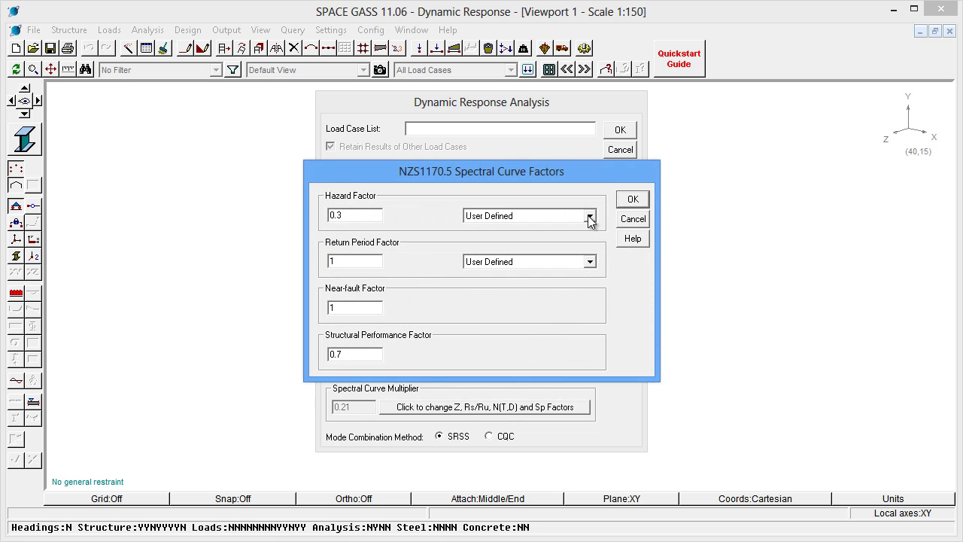
{"action": "left_click", "coordinate": [589, 216]}
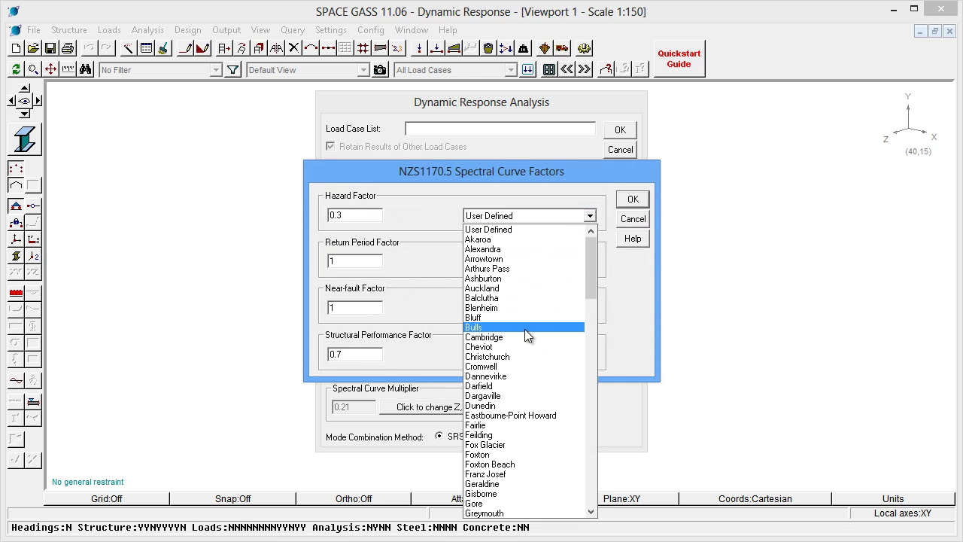
{"action": "left_click", "coordinate": [512, 356]}
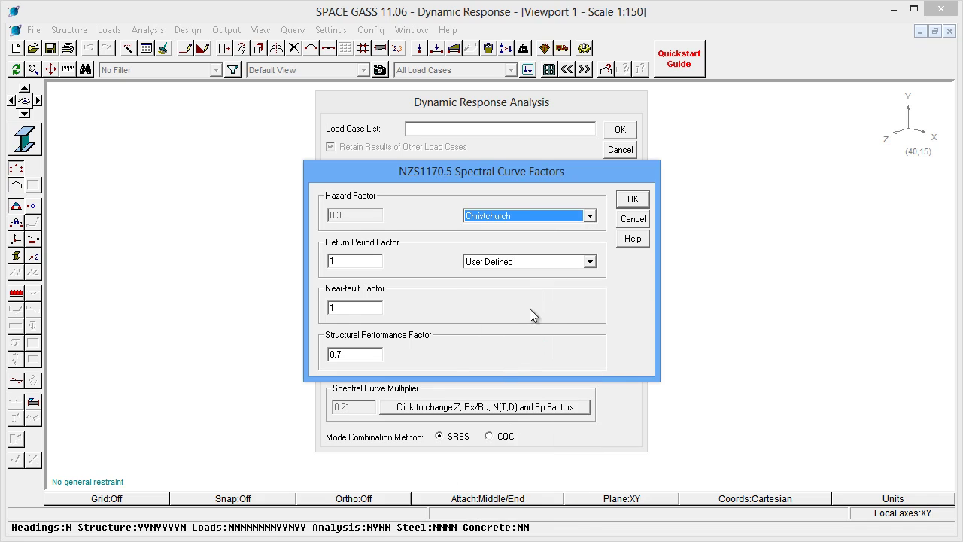
{"action": "left_click", "coordinate": [559, 261]}
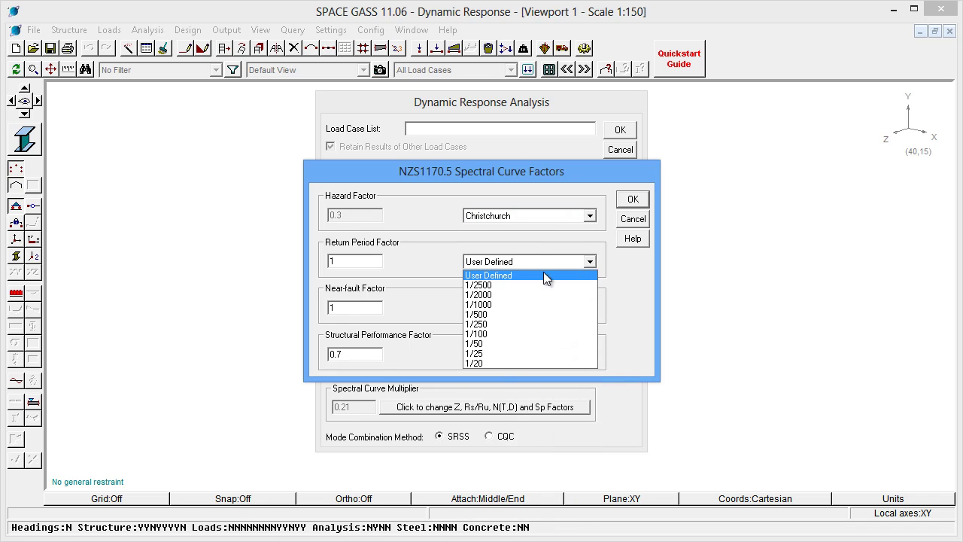
{"action": "left_click", "coordinate": [484, 325]}
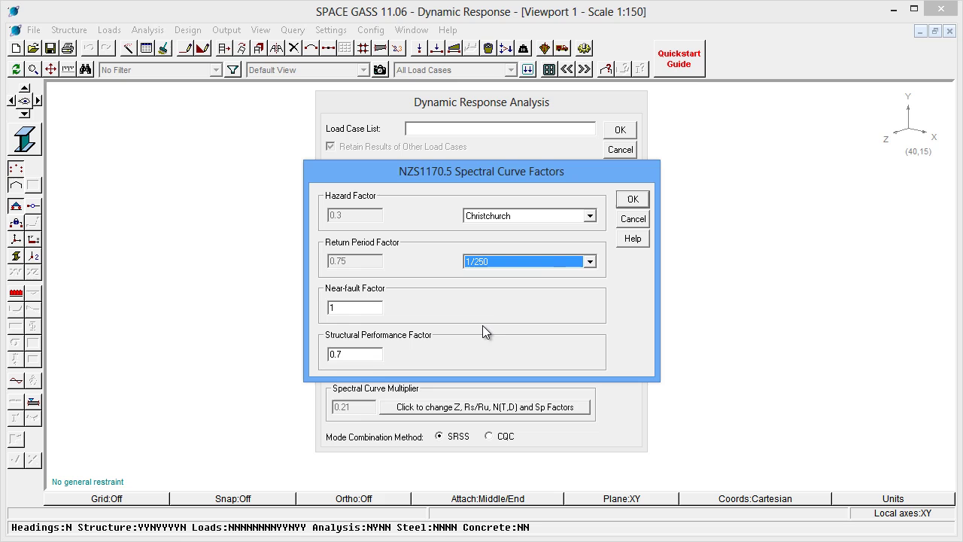
{"action": "left_click", "coordinate": [632, 199]}
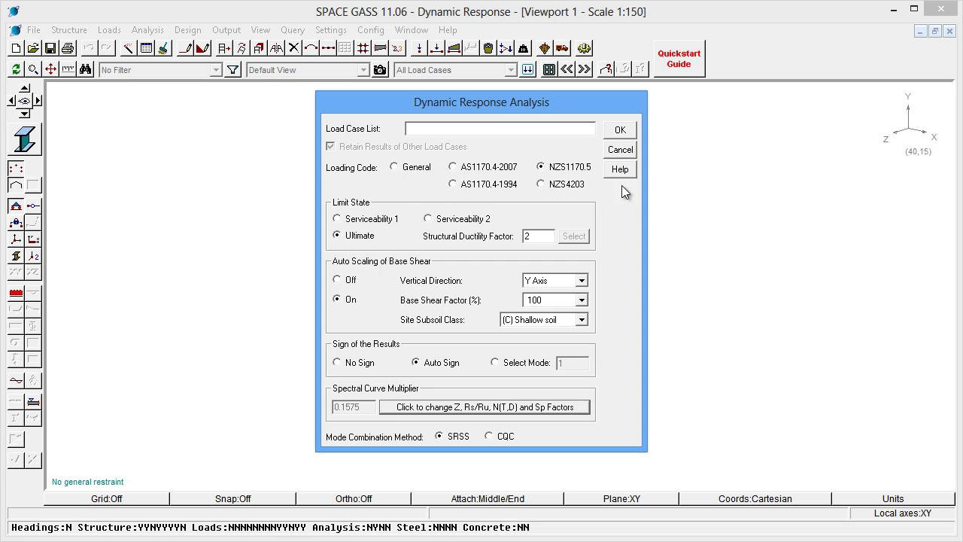
Step: Run the NZS1170.5 dynamic response analysis and dismiss the notice reporting 14.344% lowest mass participation
{"action": "left_click", "coordinate": [618, 131]}
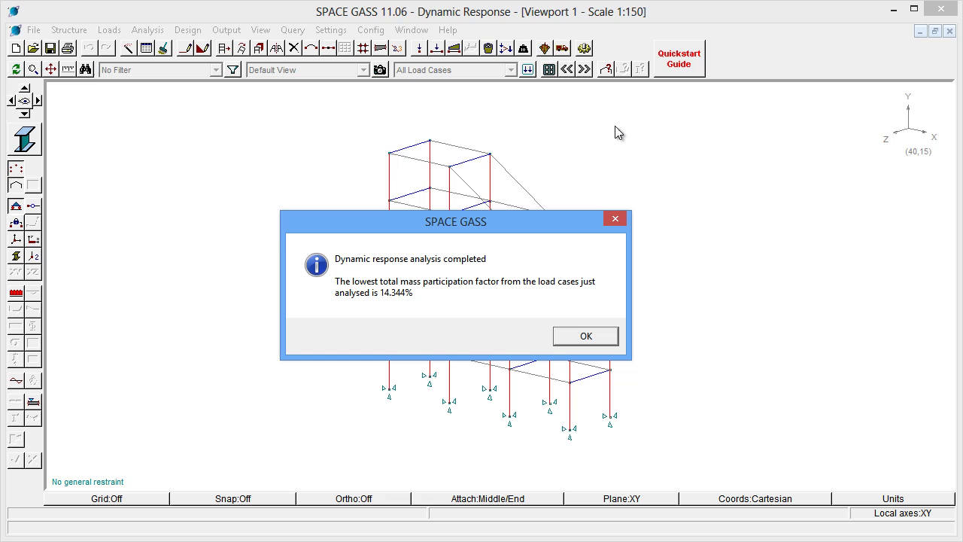
{"action": "key", "text": "Return"}
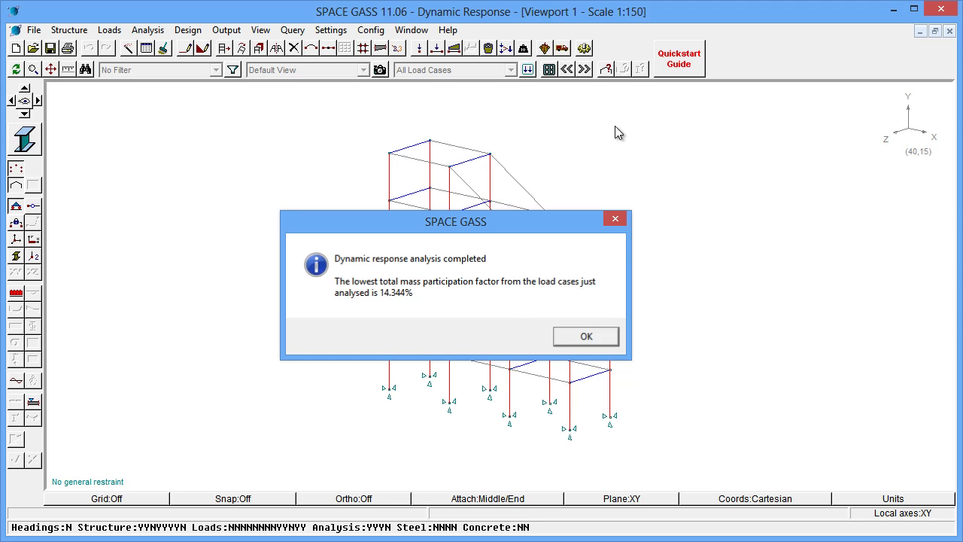
Step: In the Spectral Loads datasheet, add case 11 rows for modes 4, 5 and 6
{"action": "left_click", "coordinate": [144, 48]}
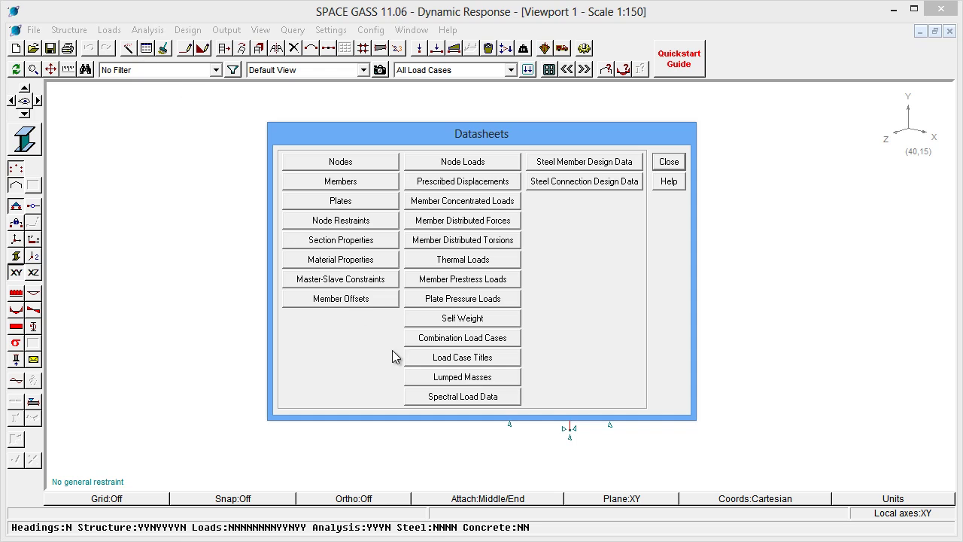
{"action": "left_click", "coordinate": [425, 397]}
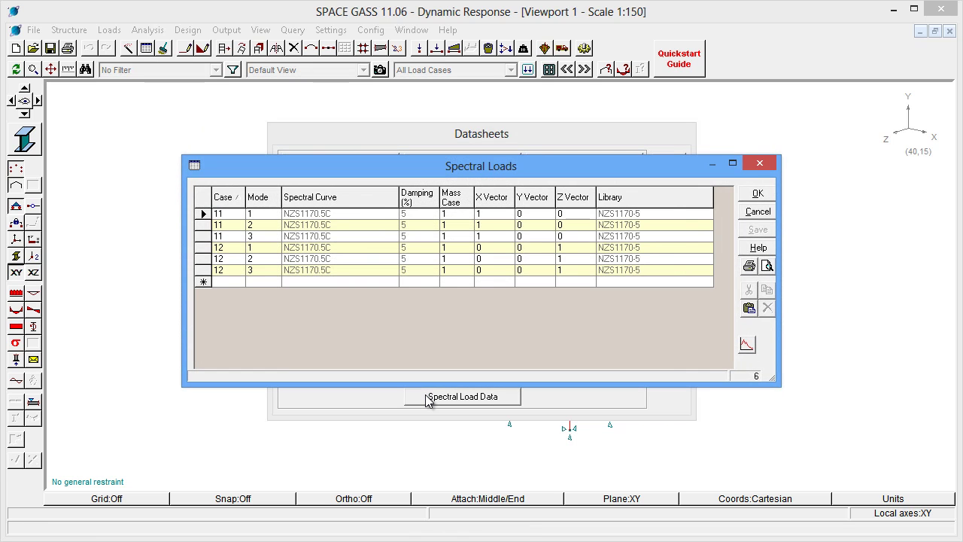
{"action": "left_click", "coordinate": [228, 281]}
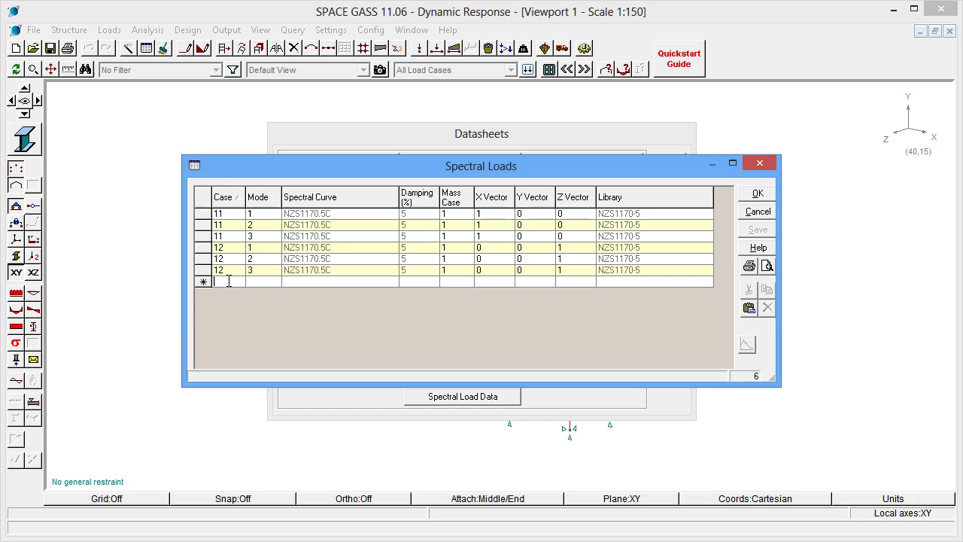
{"action": "type", "text": "11"}
{"action": "key", "text": "Return"}
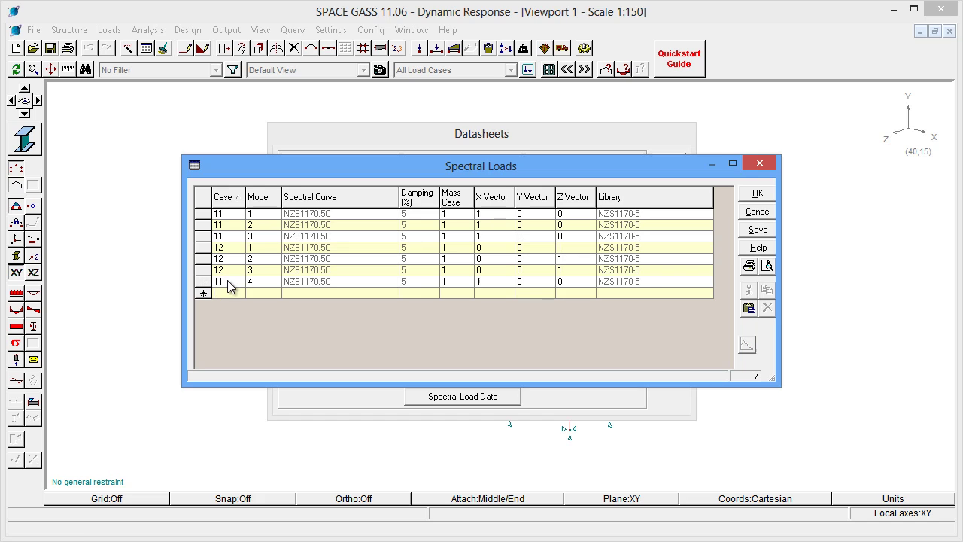
{"action": "type", "text": "11"}
{"action": "key", "text": "Return"}
{"action": "type", "text": "11"}
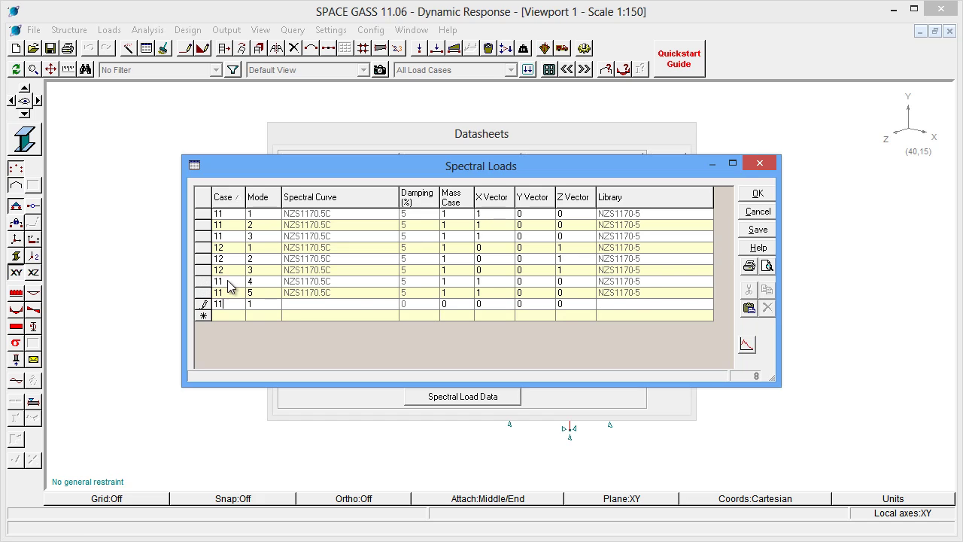
{"action": "key", "text": "Return"}
Step: Add case 12 rows for modes 4–6, confirm the 12-row table and close the datasheets
{"action": "type", "text": "12"}
{"action": "key", "text": "Return"}
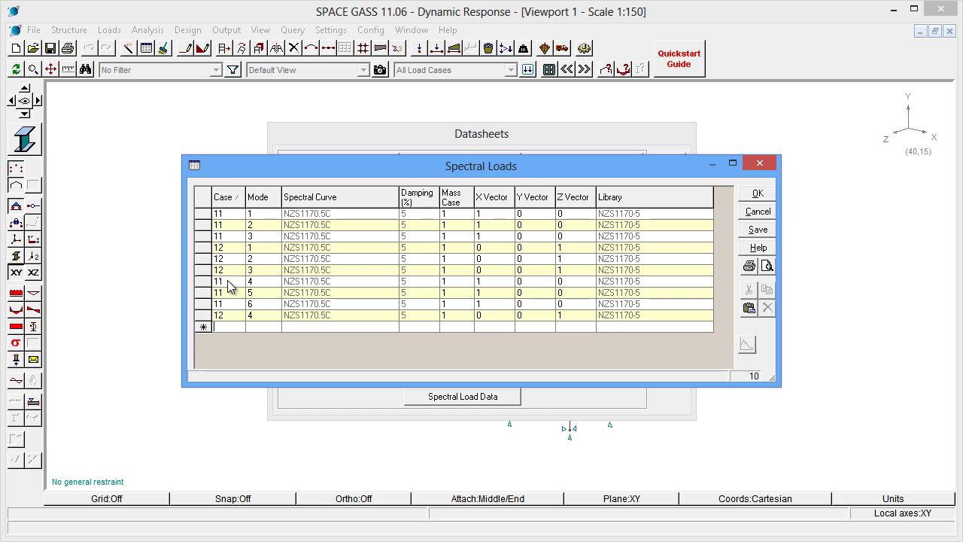
{"action": "type", "text": "12"}
{"action": "key", "text": "Return"}
{"action": "type", "text": "12"}
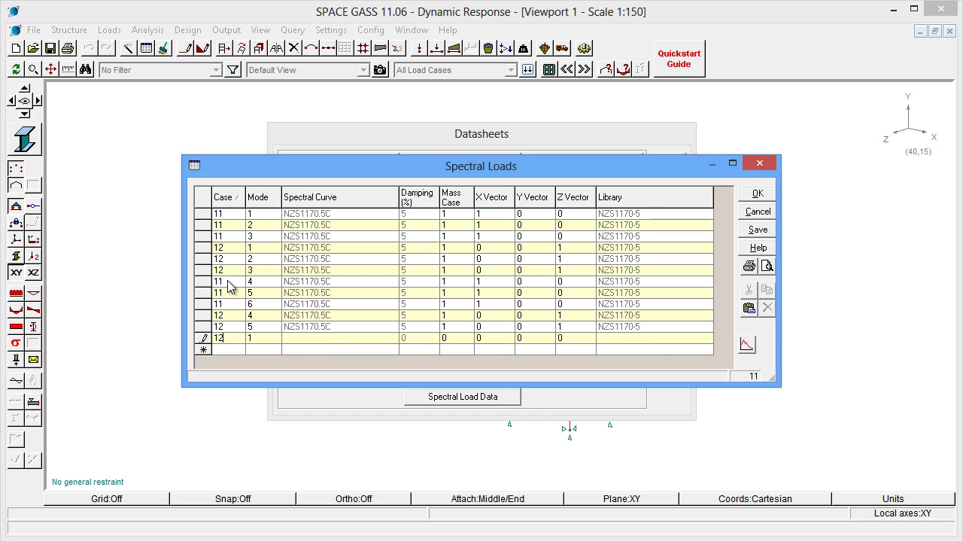
{"action": "key", "text": "Return"}
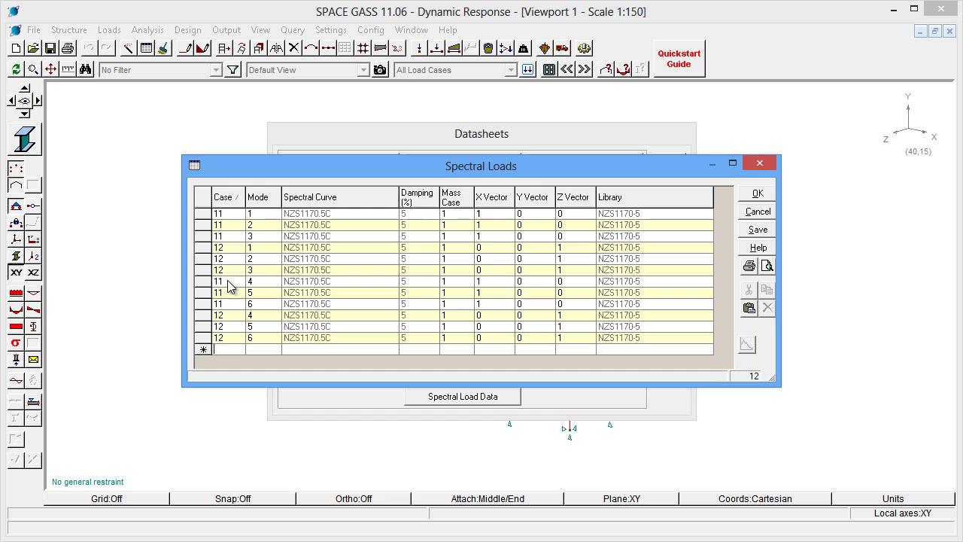
{"action": "left_click", "coordinate": [757, 194]}
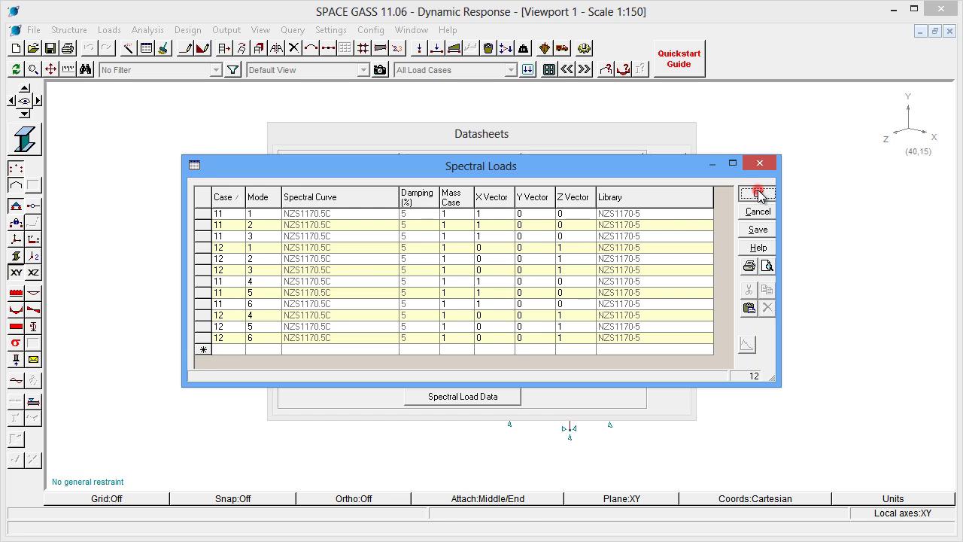
{"action": "left_click", "coordinate": [669, 162]}
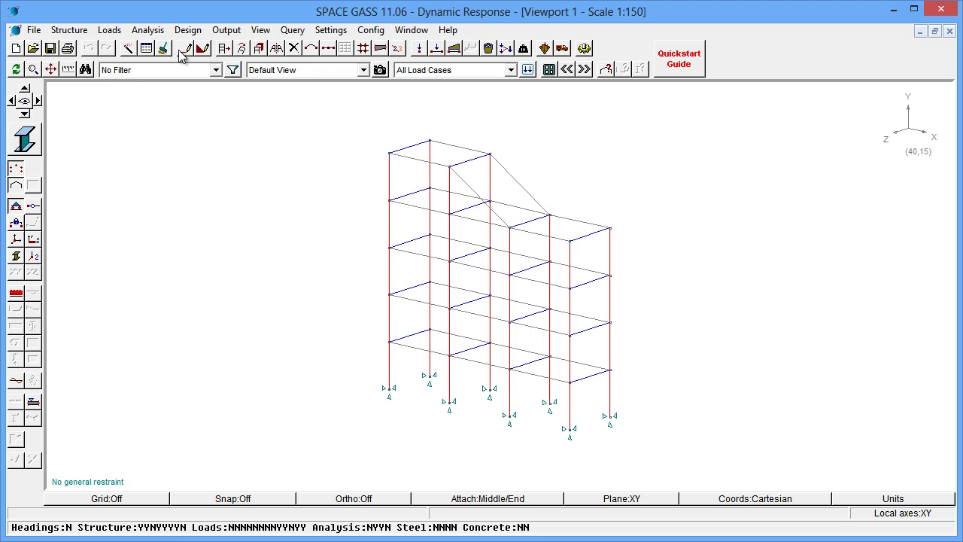
Step: Rerun the NZS1170.5 Ultimate dynamic response analysis, now reaching 96.188% lowest total mass participation
{"action": "left_click", "coordinate": [146, 32]}
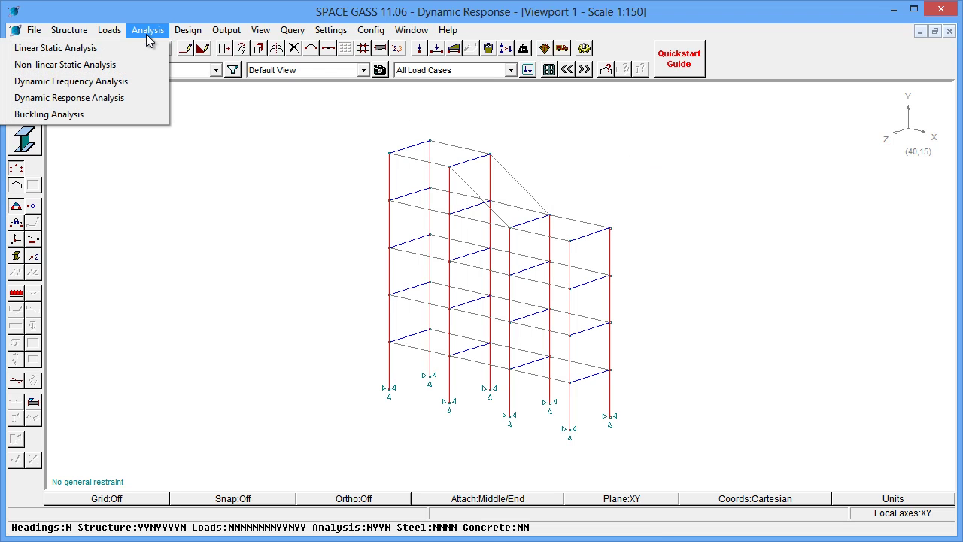
{"action": "left_click", "coordinate": [113, 96]}
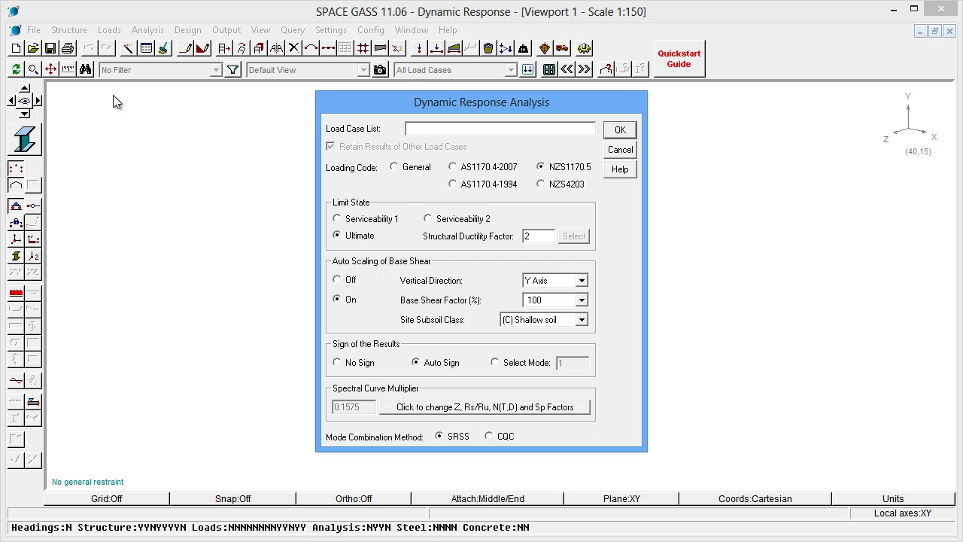
{"action": "left_click", "coordinate": [613, 136]}
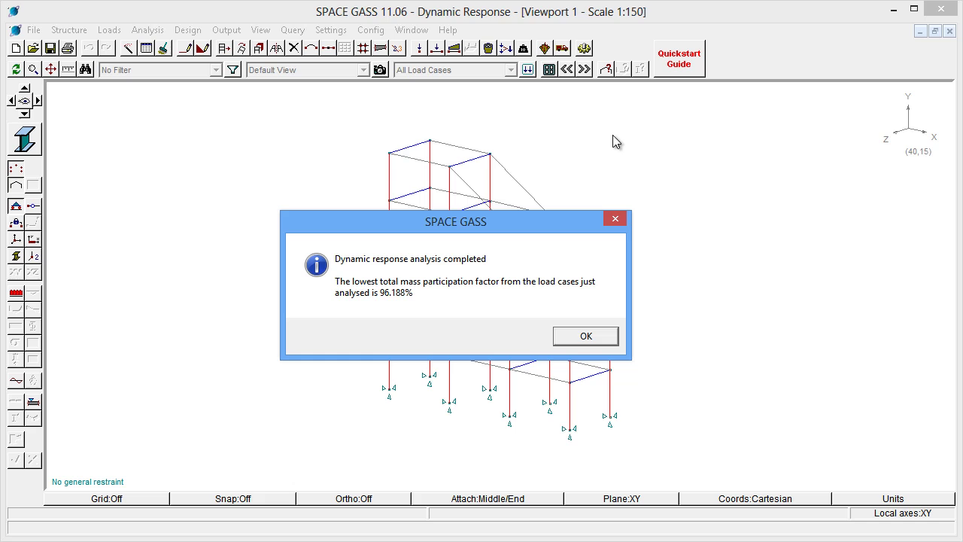
{"action": "key", "text": "Return"}
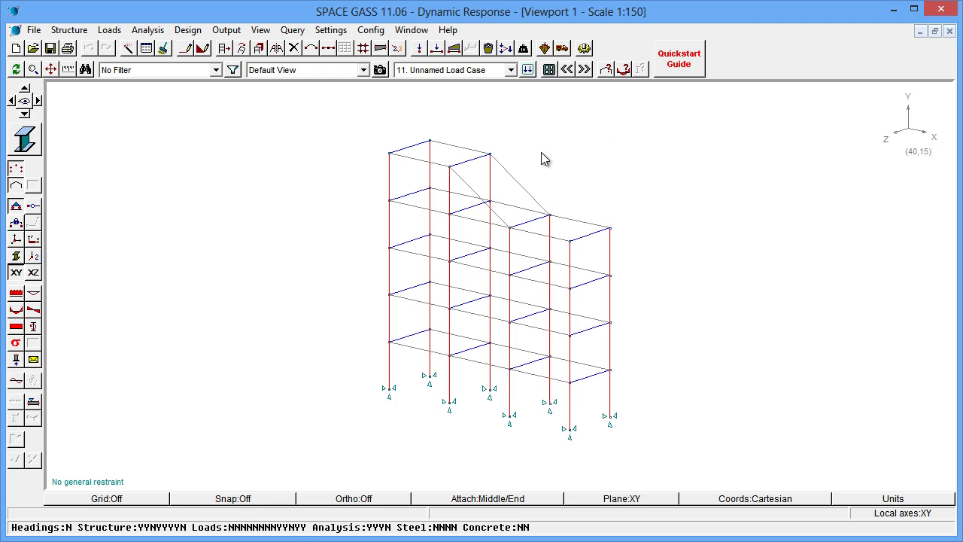
Step: Review the deflected shapes for load cases 11 through 14, then hide them
{"action": "left_click", "coordinate": [34, 298]}
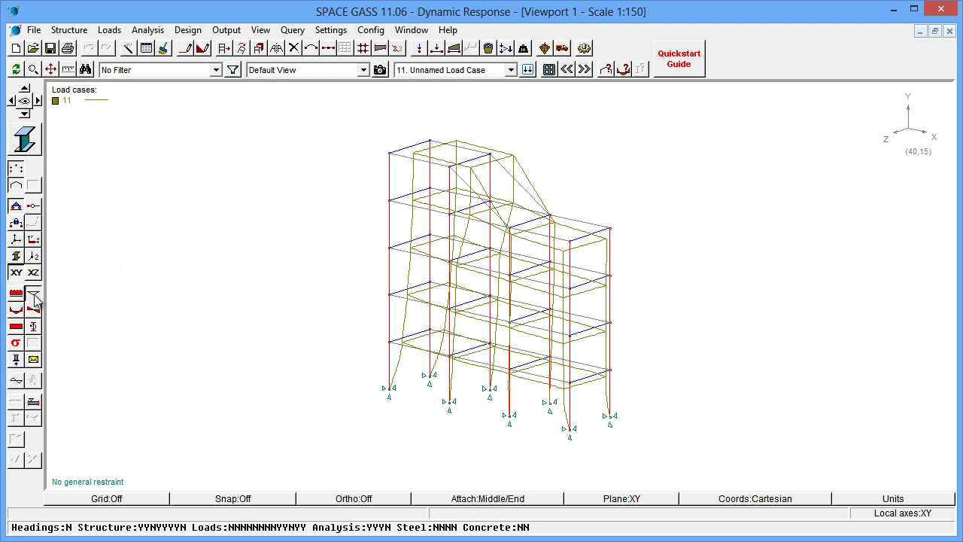
{"action": "key", "text": "Page_Down"}
{"action": "key", "text": "Page_Down"}
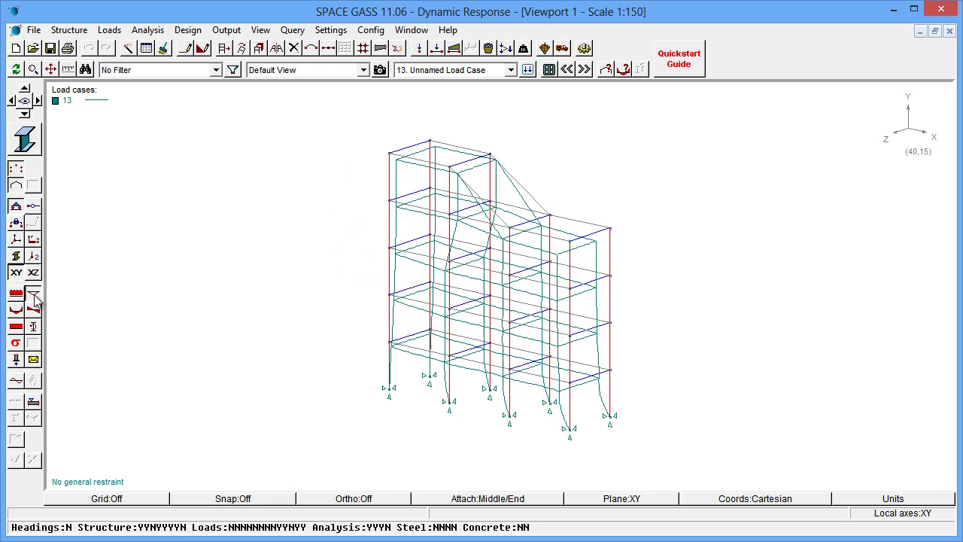
{"action": "key", "text": "Page_Down"}
{"action": "left_click", "coordinate": [34, 298]}
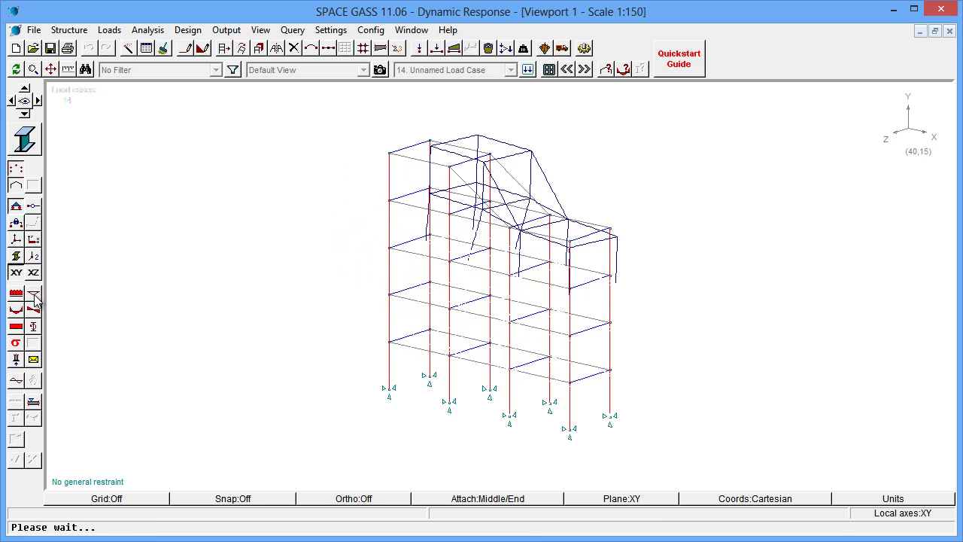
Step: Review bending moment diagrams for load cases 14, 15 and 16, then switch them off
{"action": "left_click", "coordinate": [16, 312]}
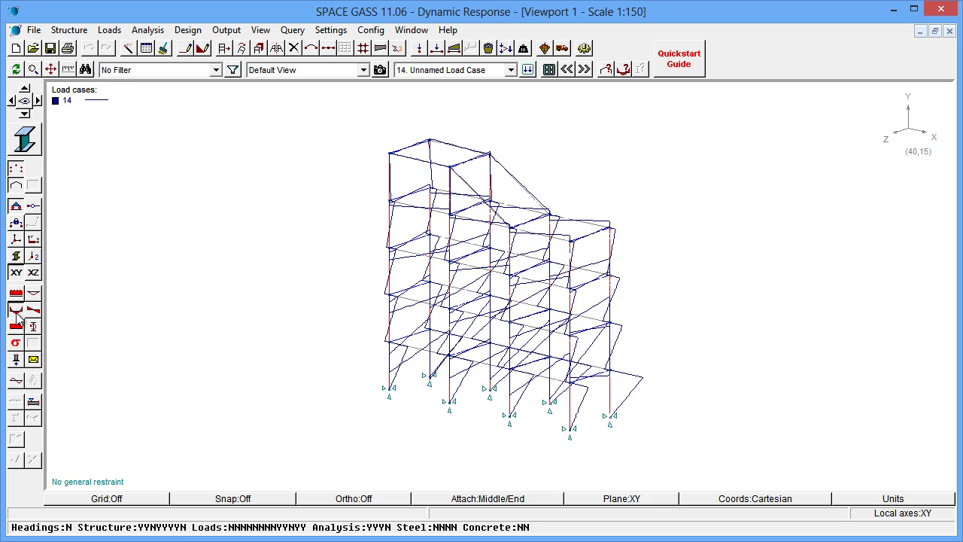
{"action": "key", "text": "Page_Down"}
{"action": "key", "text": "Page_Down"}
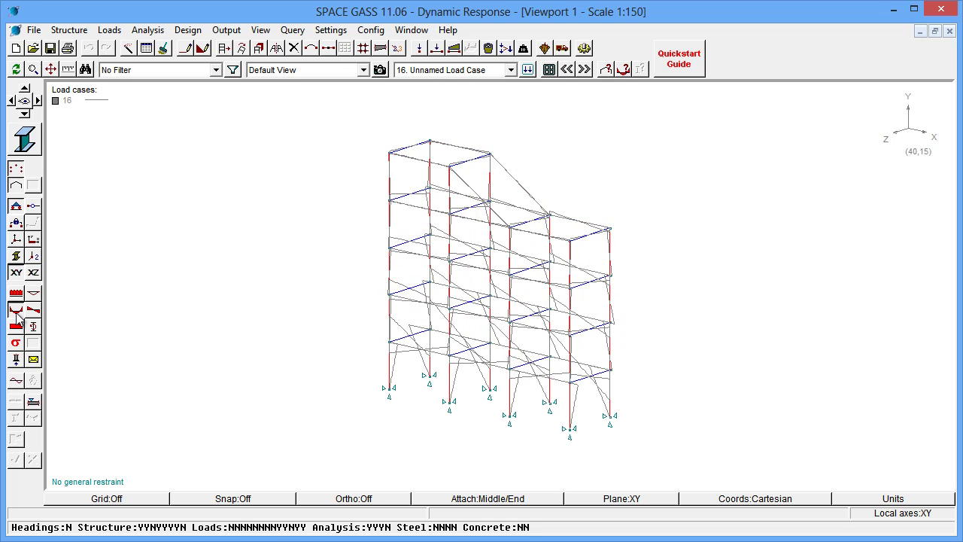
{"action": "key", "text": "Page_Down"}
{"action": "left_click", "coordinate": [17, 314]}
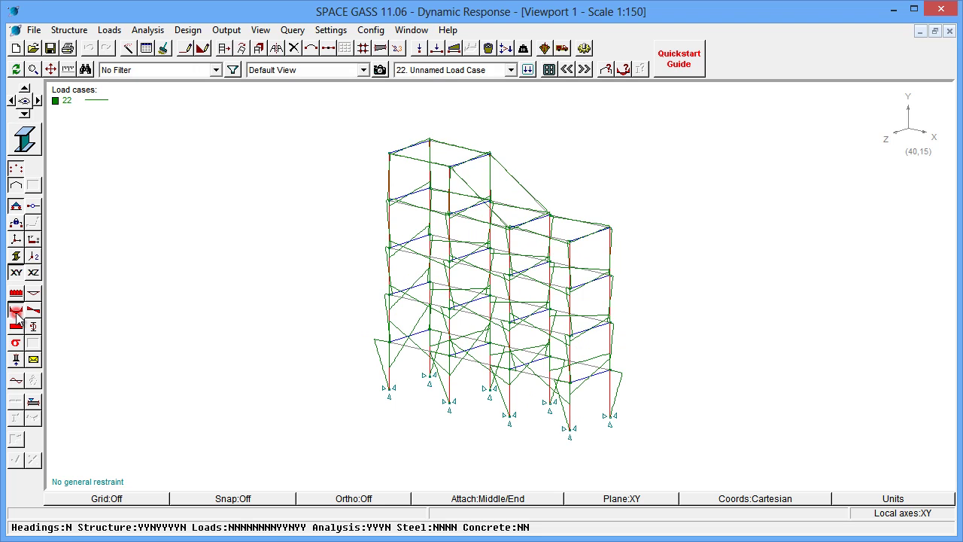
Step: Show deflected shapes for load cases 22 and 23, then turn them off
{"action": "left_click", "coordinate": [35, 312]}
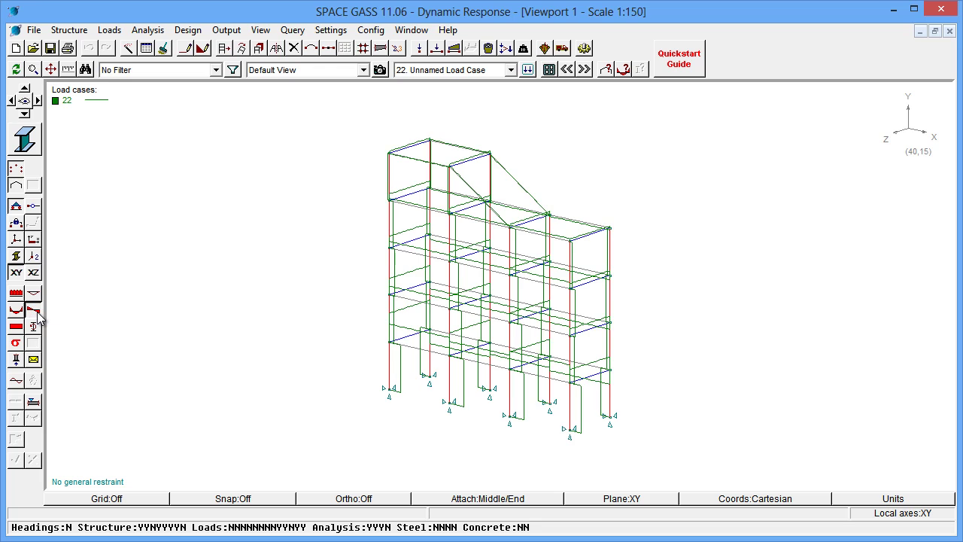
{"action": "key", "text": "Page_Down"}
{"action": "key", "text": "Page_Down"}
{"action": "key", "text": "Page_Down"}
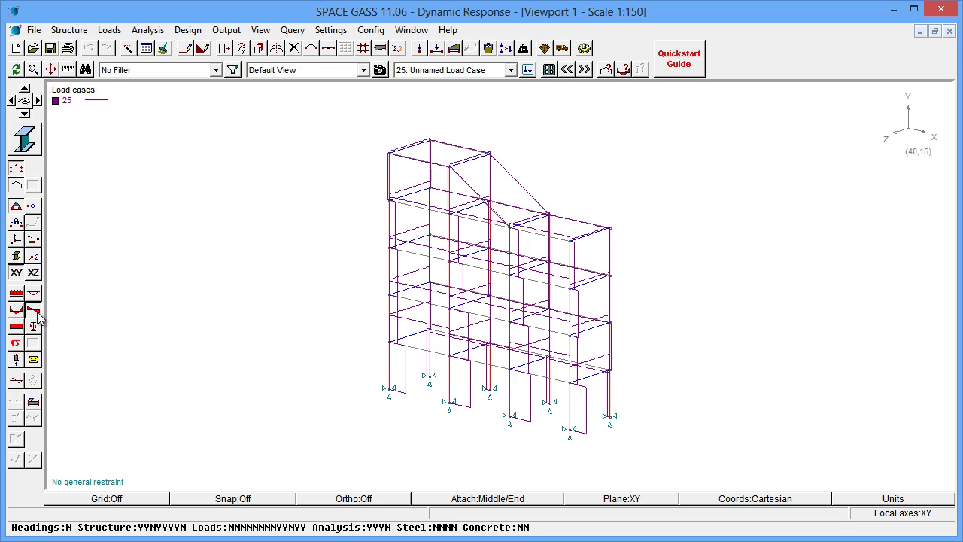
{"action": "left_click", "coordinate": [35, 314]}
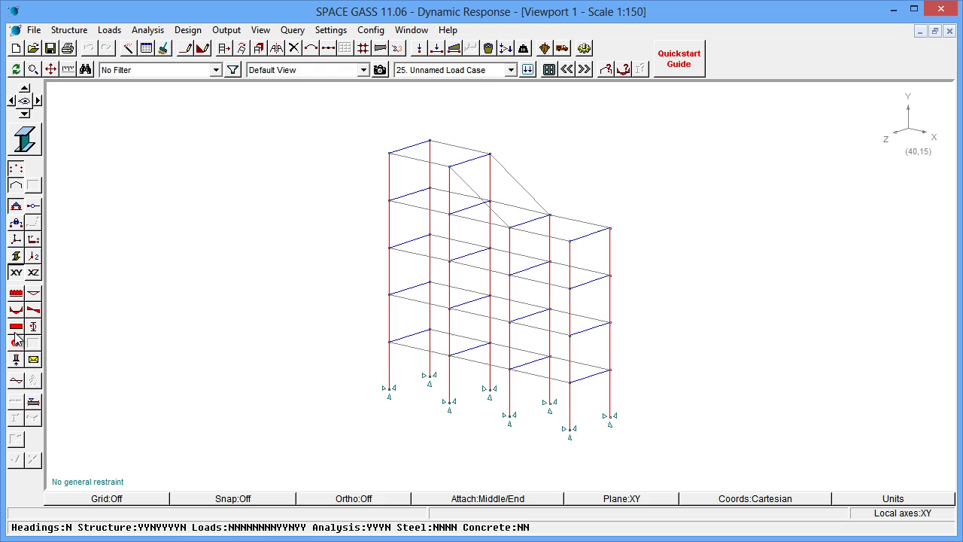
Step: Review member force diagrams stepping back from case 24 to 22, then hide them
{"action": "left_click", "coordinate": [15, 331]}
{"action": "key", "text": "Page_Up"}
{"action": "key", "text": "Page_Up"}
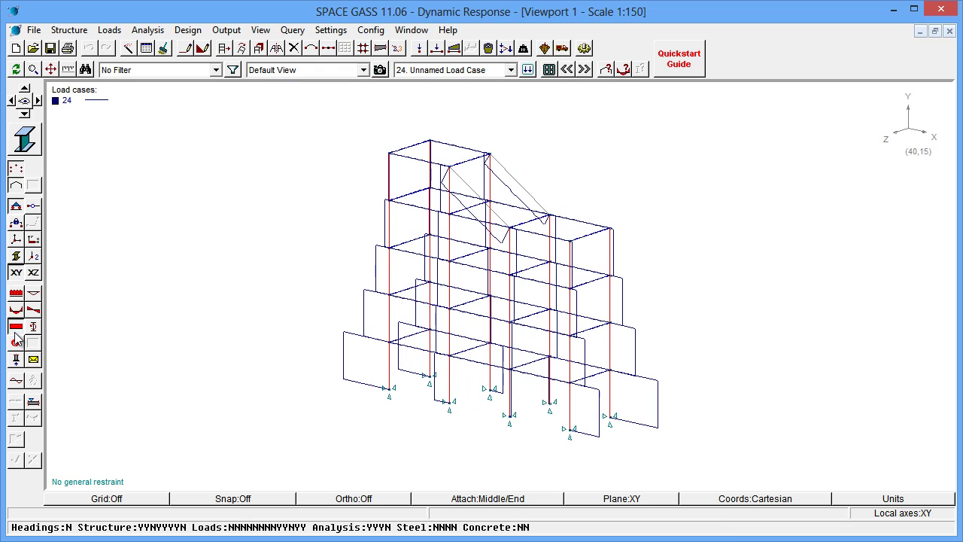
{"action": "key", "text": "Page_Up"}
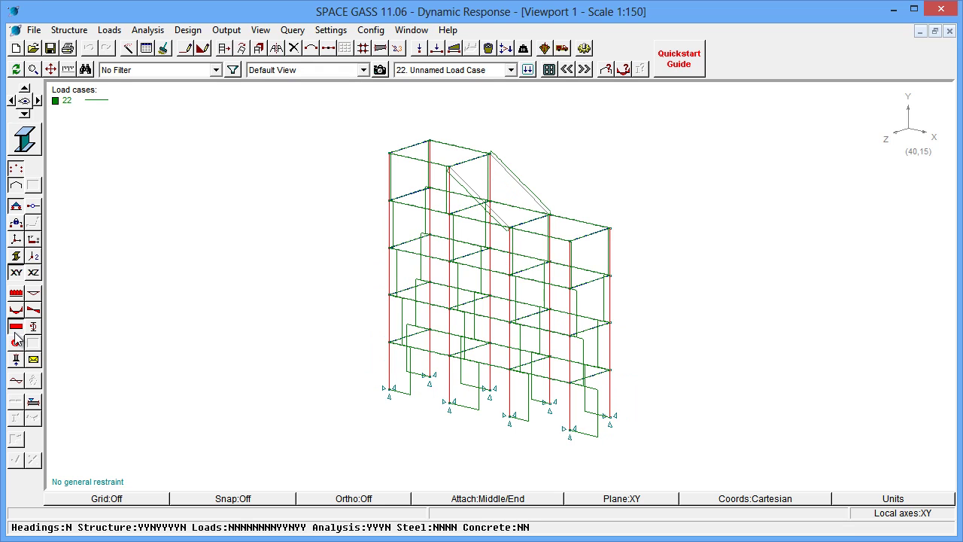
{"action": "left_click", "coordinate": [16, 334]}
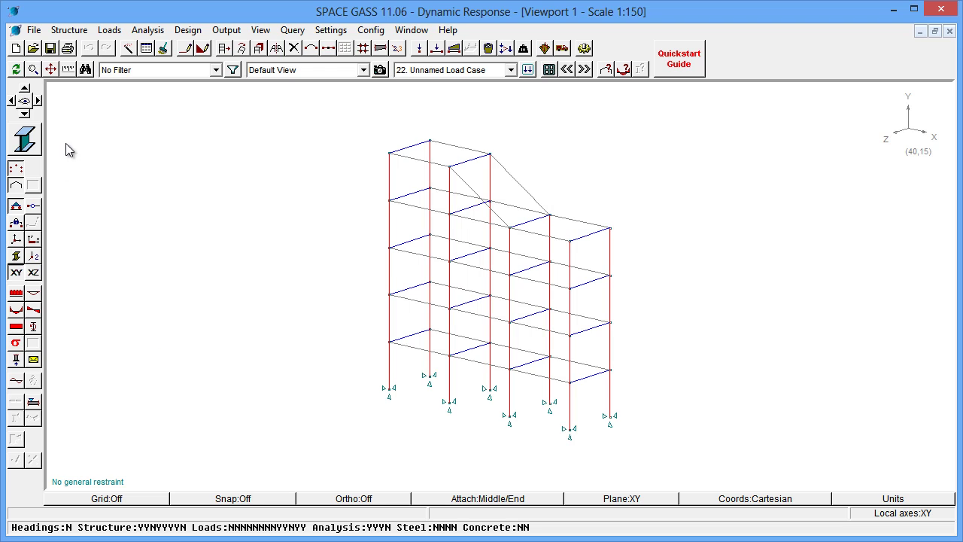
Step: Generate a text report with only the Dynamic Response Spectrum section, without filters
{"action": "left_click", "coordinate": [74, 46]}
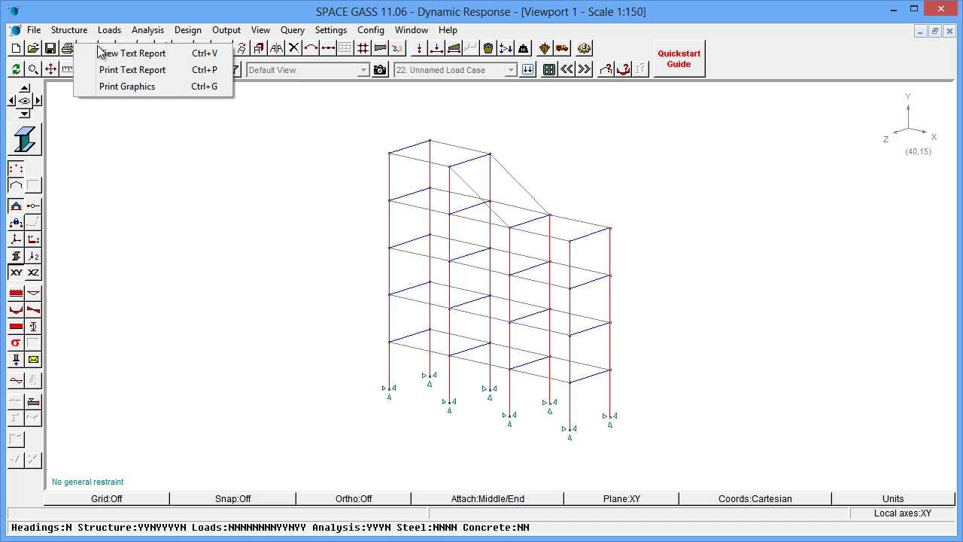
{"action": "left_click", "coordinate": [106, 53]}
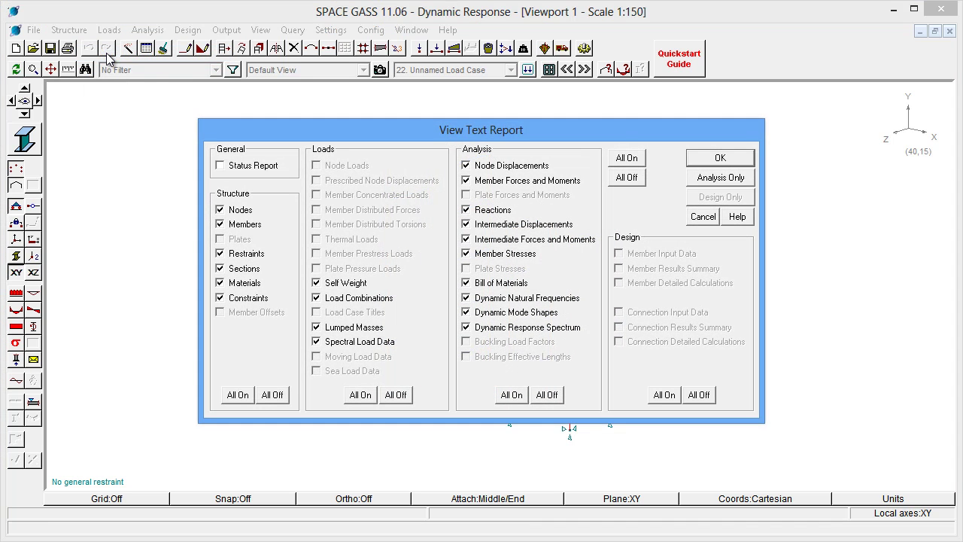
{"action": "left_click", "coordinate": [625, 178]}
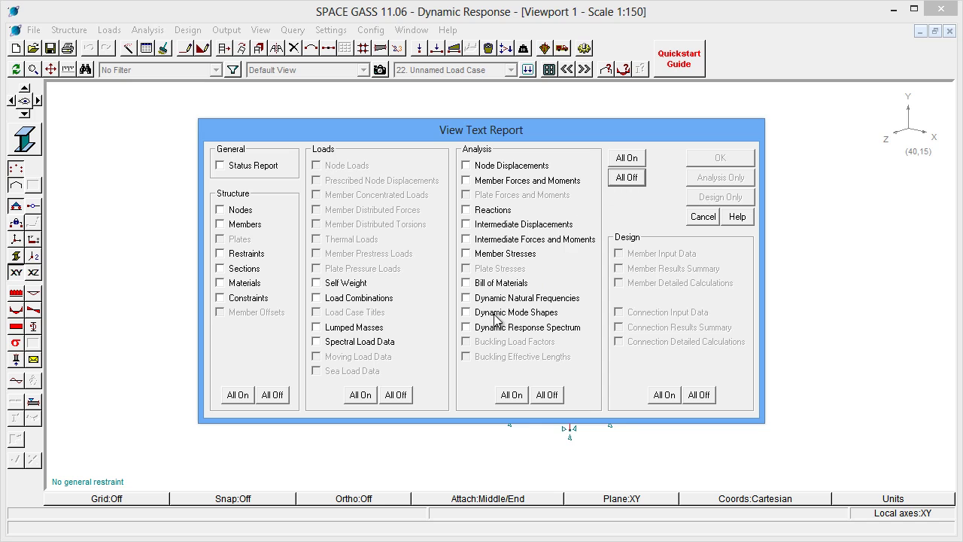
{"action": "left_click", "coordinate": [479, 333]}
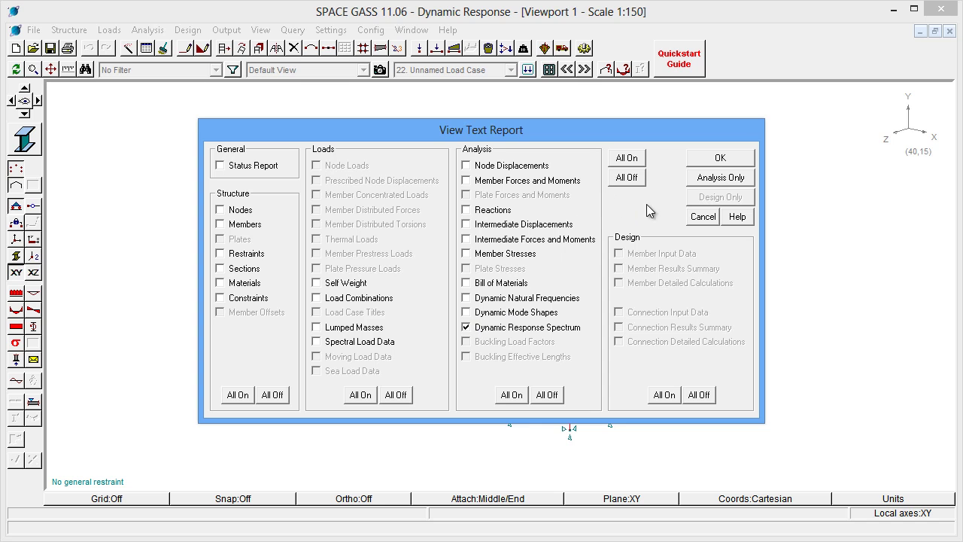
{"action": "left_click", "coordinate": [720, 159]}
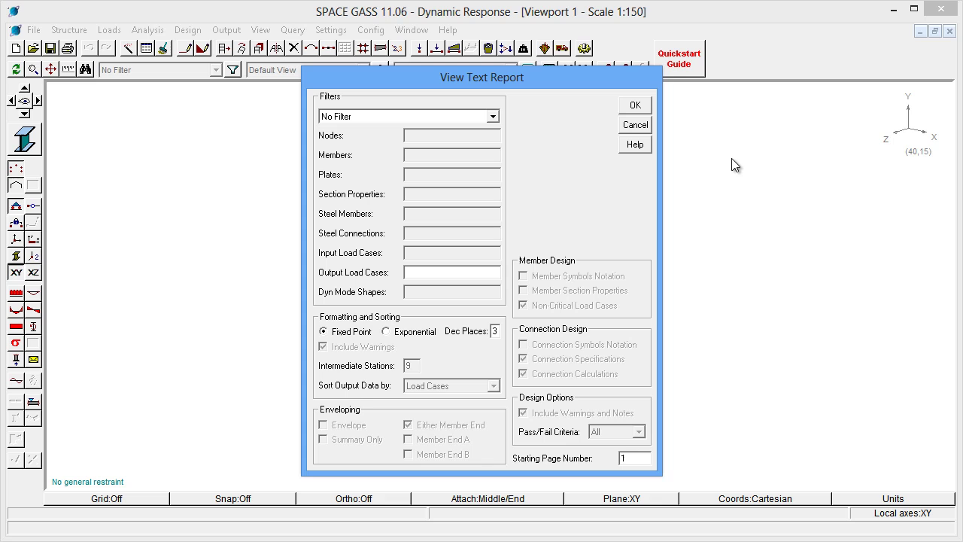
{"action": "left_click", "coordinate": [640, 107]}
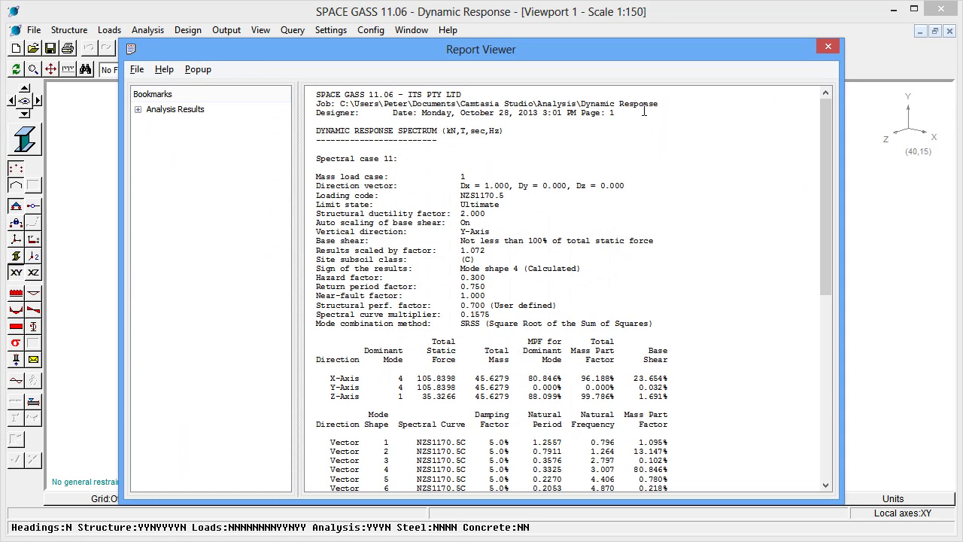
Step: Scroll the report down to spectral case 12's 99.786% total mass participation, then close it
{"action": "left_click", "coordinate": [828, 130]}
{"action": "left_click_drag", "start_coordinate": [829, 127], "coordinate": [825, 161]}
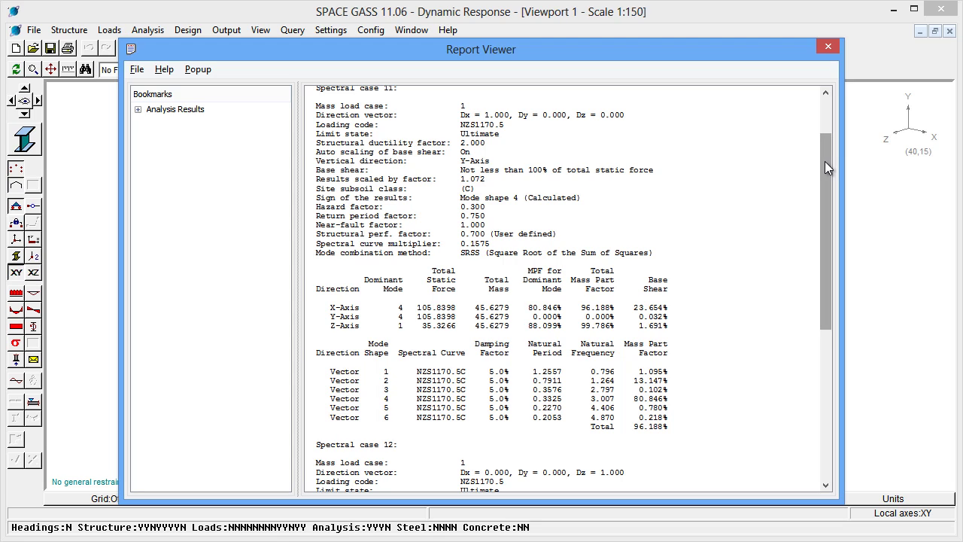
{"action": "left_click_drag", "start_coordinate": [825, 161], "coordinate": [817, 329]}
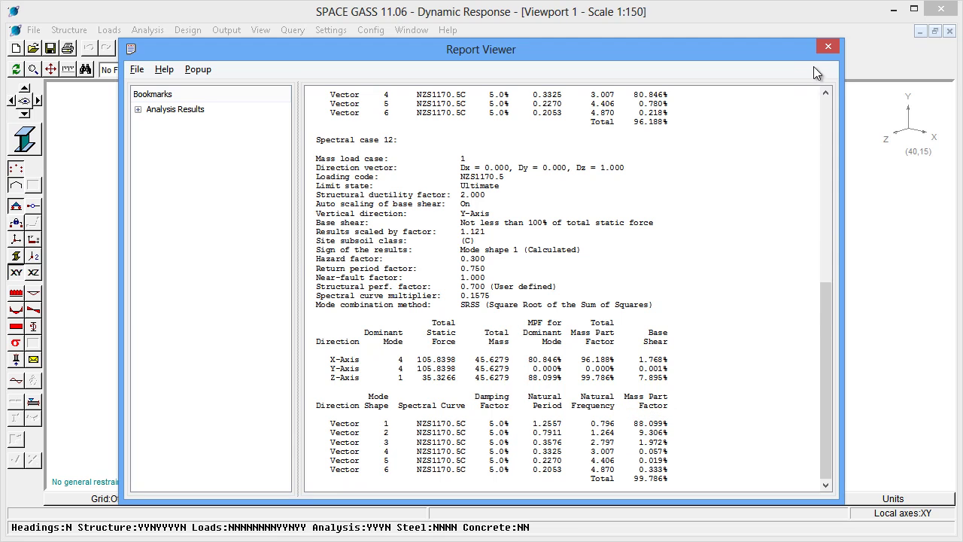
{"action": "left_click", "coordinate": [827, 49]}
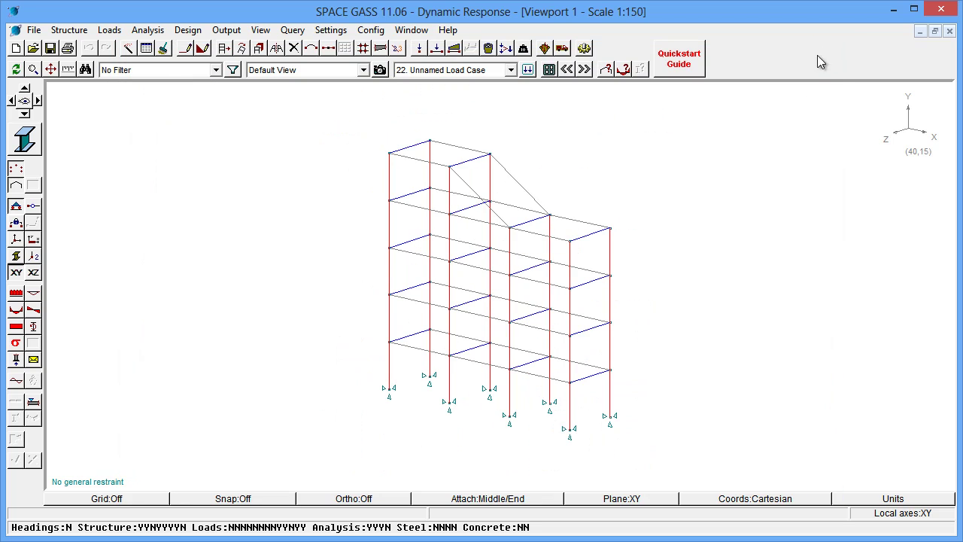
Step: Show the mode shapes, select mode 4 (3.007 Hz, 0.333 s) and make it static
{"action": "left_click", "coordinate": [16, 381]}
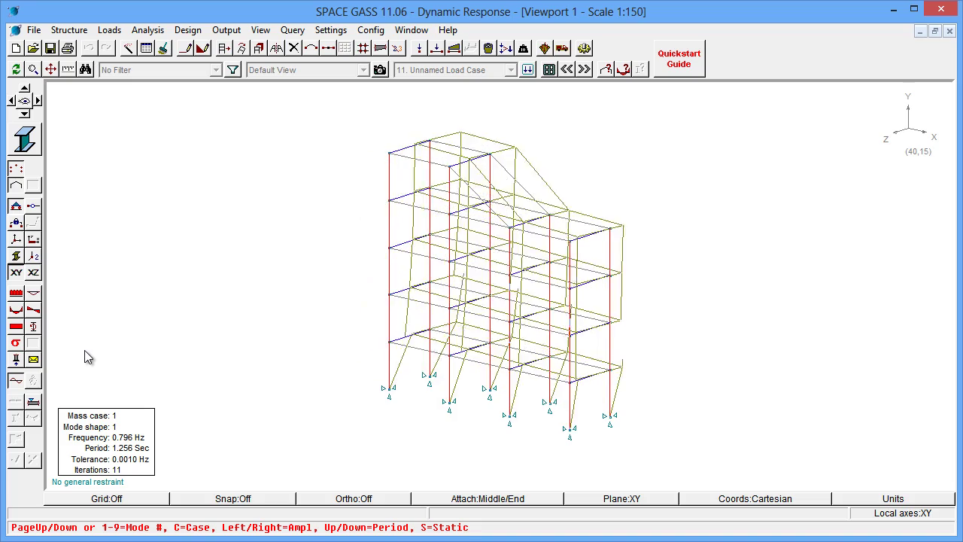
{"action": "key", "text": "4"}
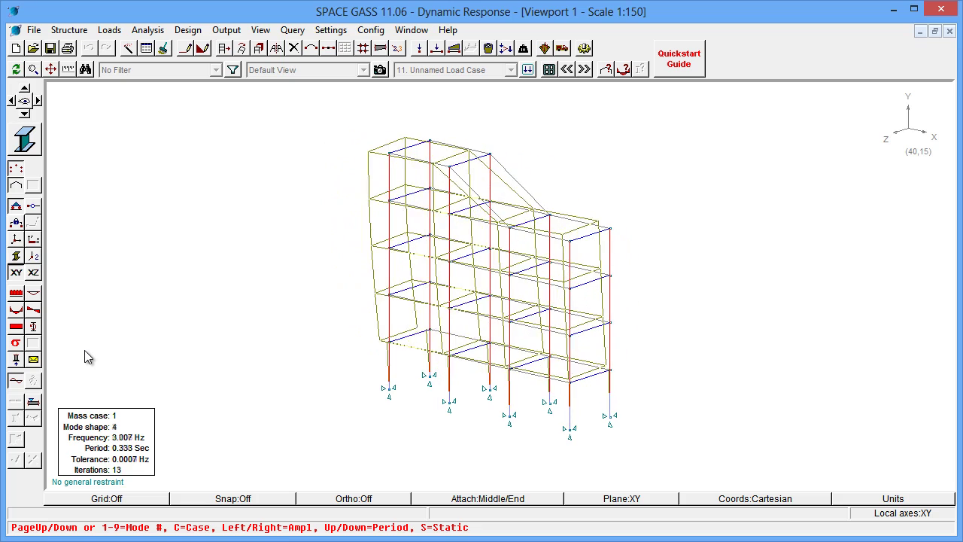
{"action": "key", "text": "s"}
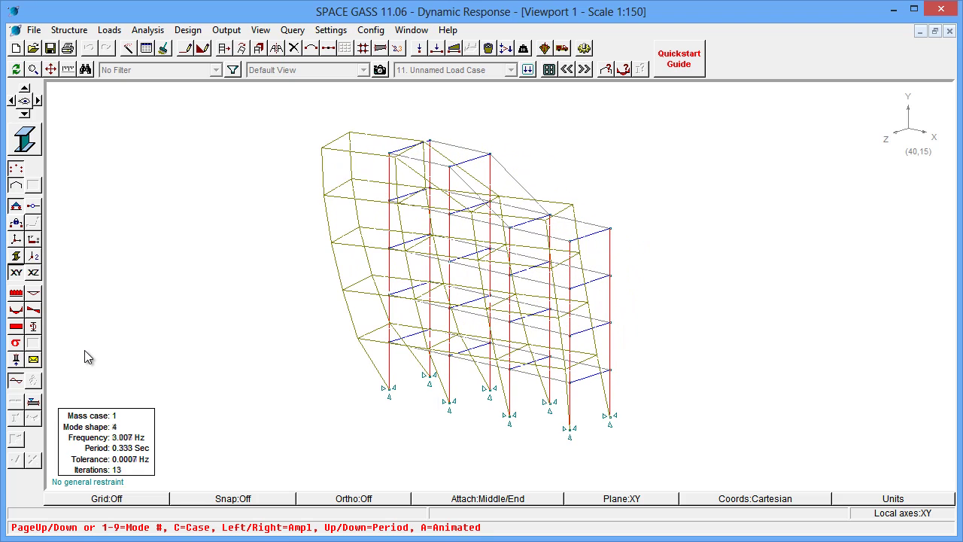